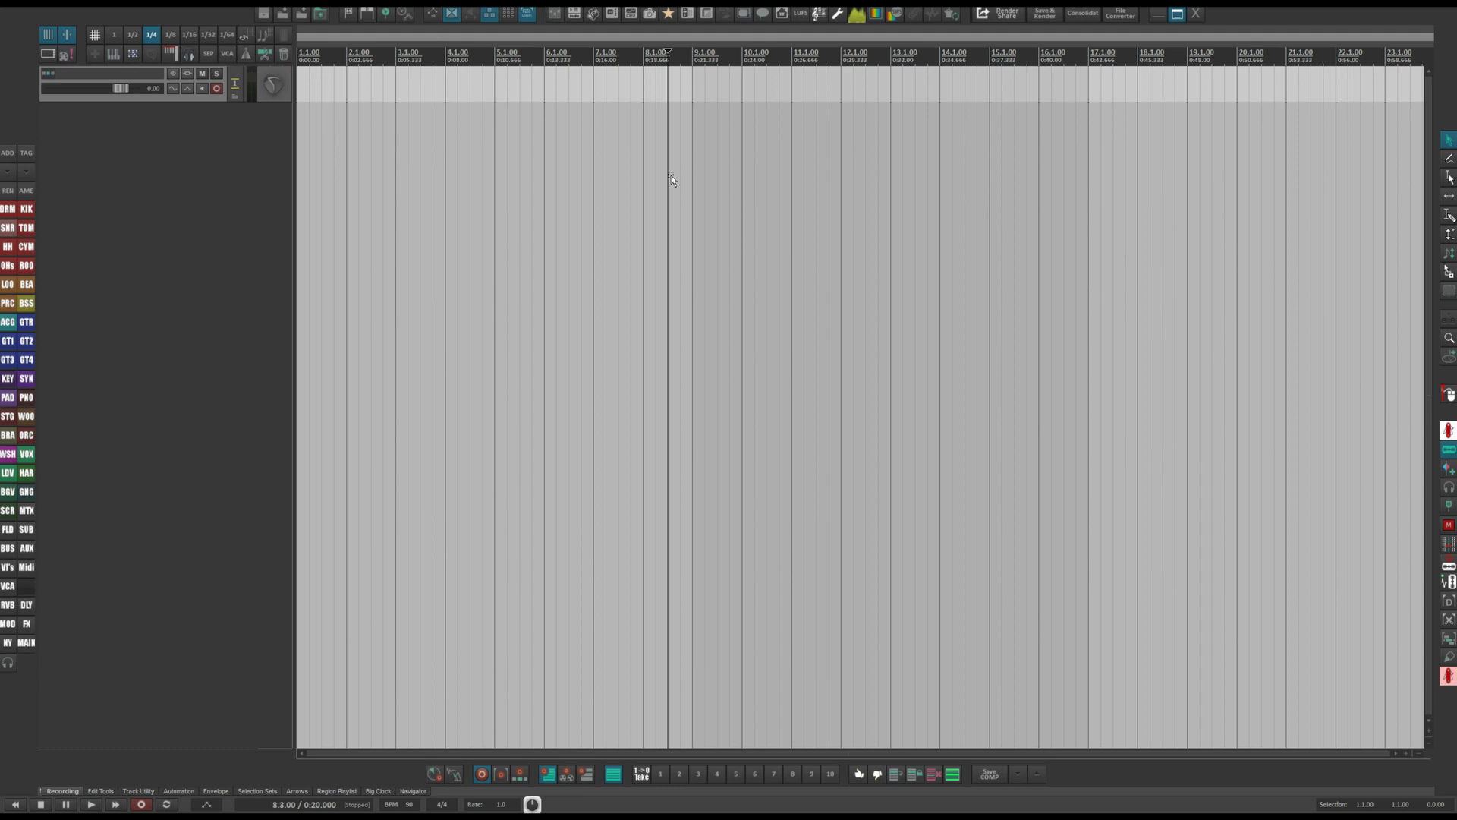
- Add EQ1 - ReaEQ (Cockos) from the Digital EQ folder to Track 1, close the FX browser and centre the plug-in window
{"action": "left_click", "coordinate": [187, 76]}
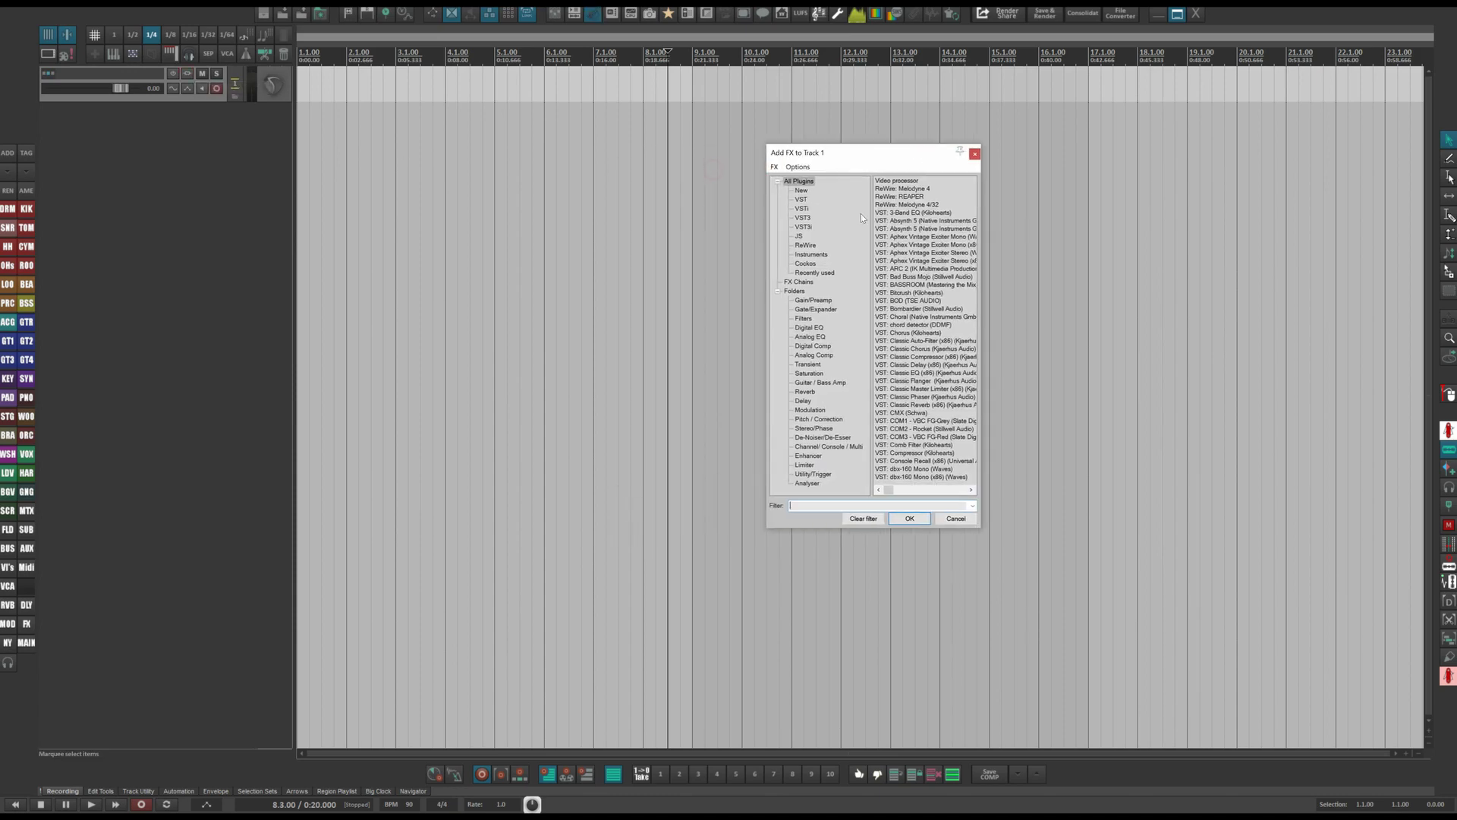
{"action": "left_click", "coordinate": [817, 329]}
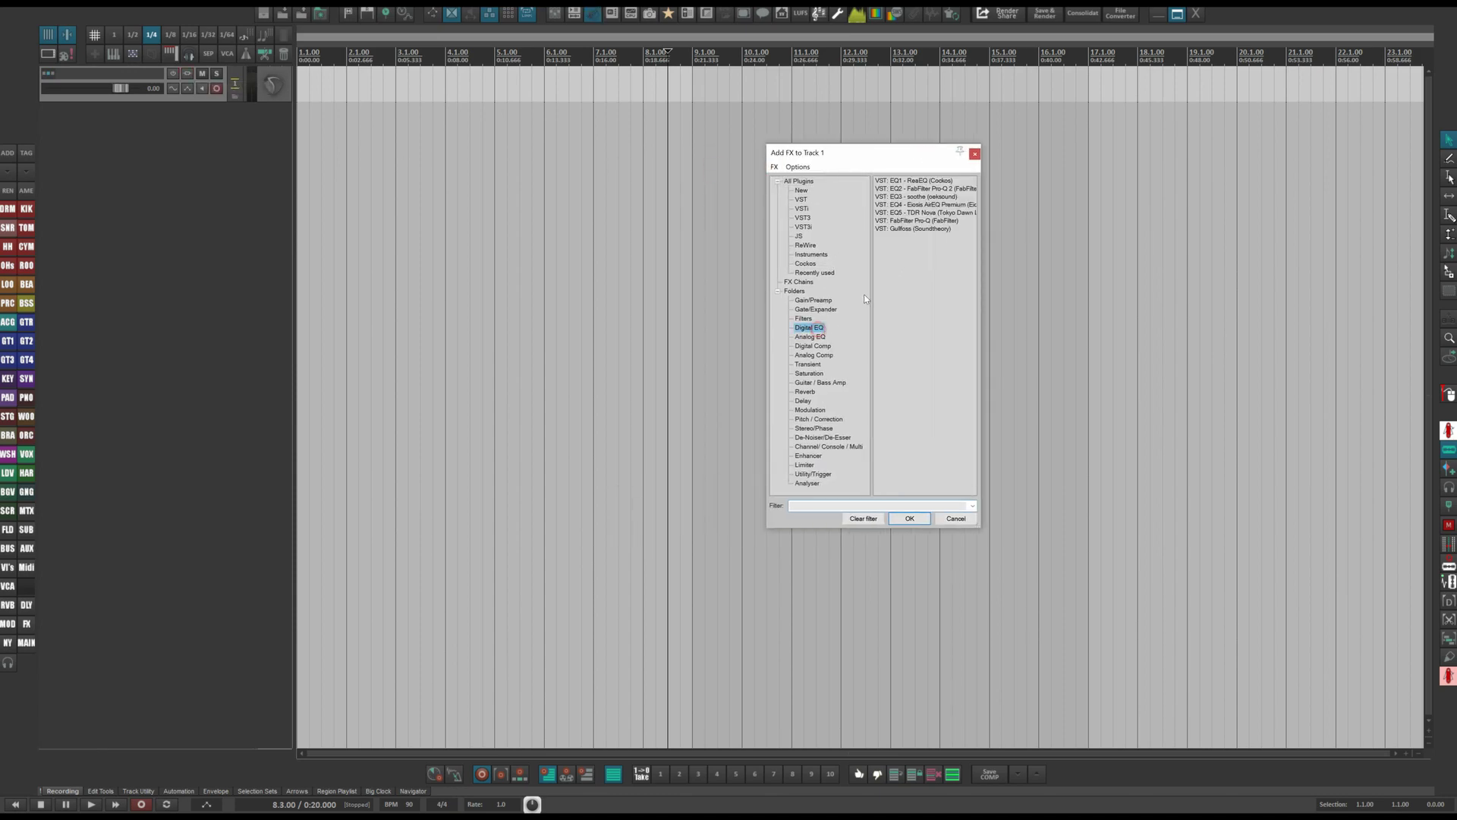
{"action": "double_click", "coordinate": [901, 182]}
{"action": "left_click_drag", "start_coordinate": [322, 35], "coordinate": [543, 158]}
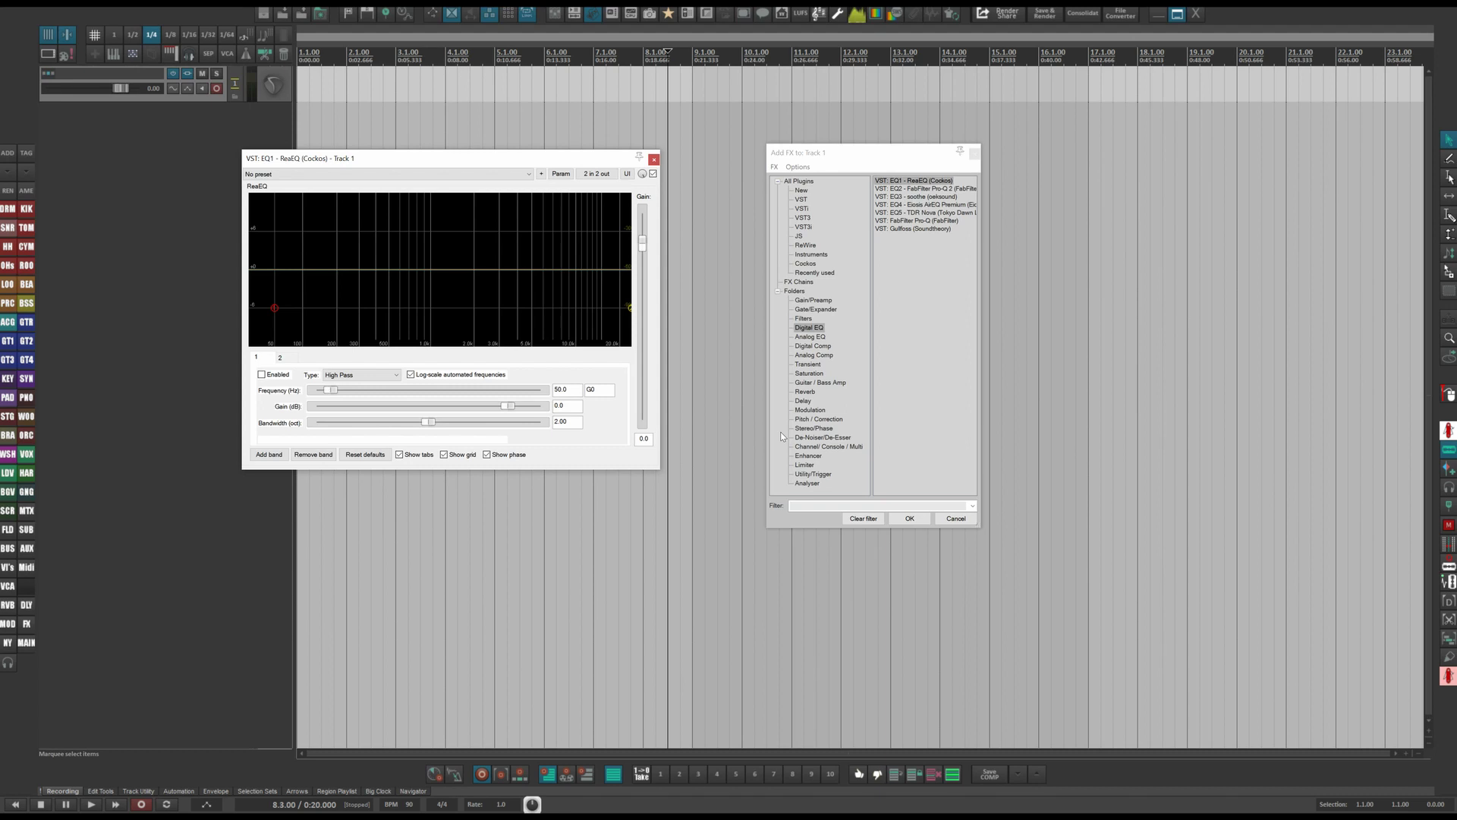
{"action": "left_click", "coordinate": [976, 157]}
{"action": "left_click_drag", "start_coordinate": [495, 161], "coordinate": [744, 163]}
- Add EQ5 - TDR Nova from the Digital EQ folder to Track 1's FX chain and close the FX browser
{"action": "left_click", "coordinate": [191, 73]}
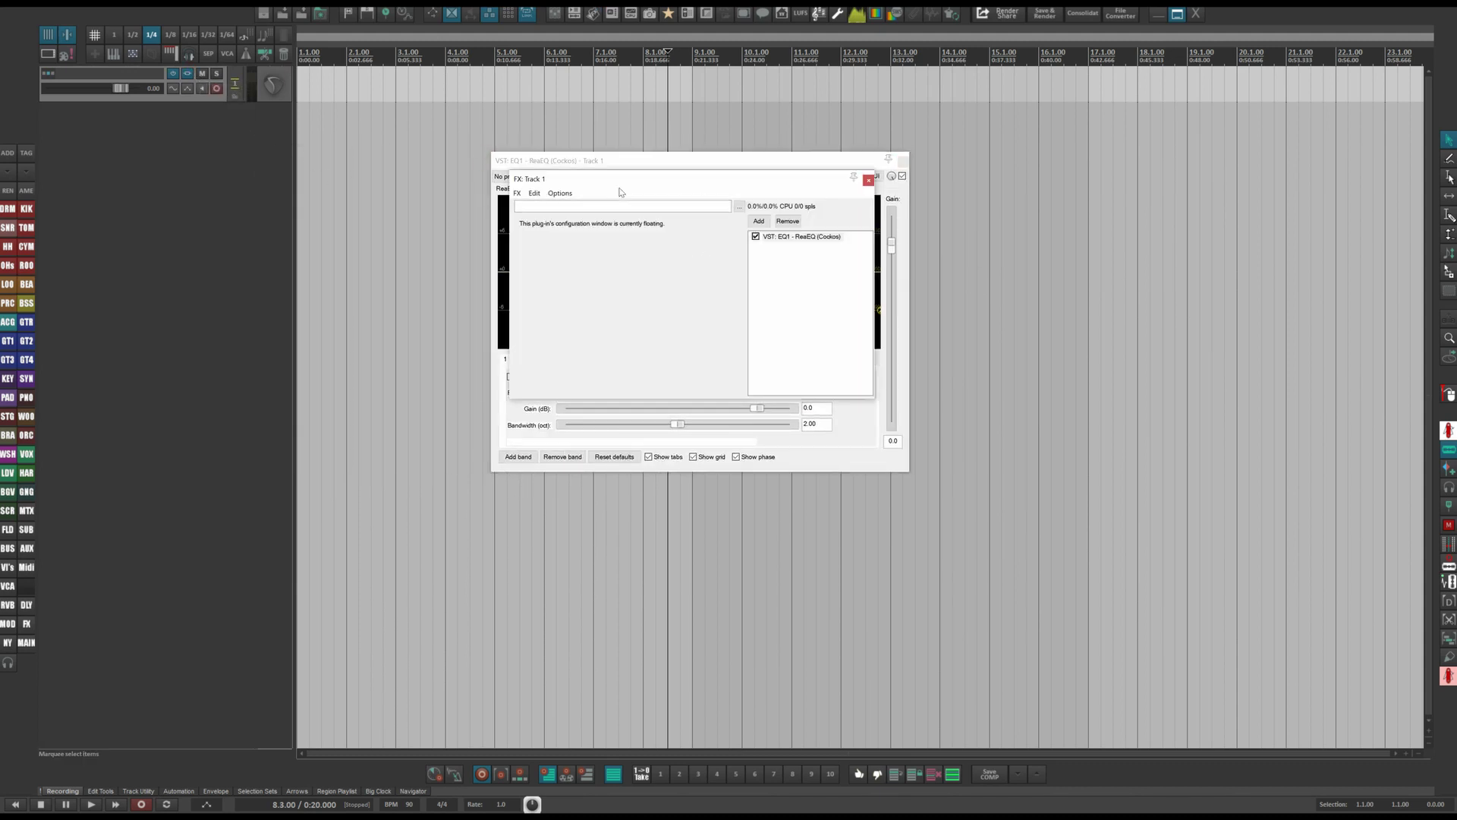
{"action": "left_click", "coordinate": [758, 221]}
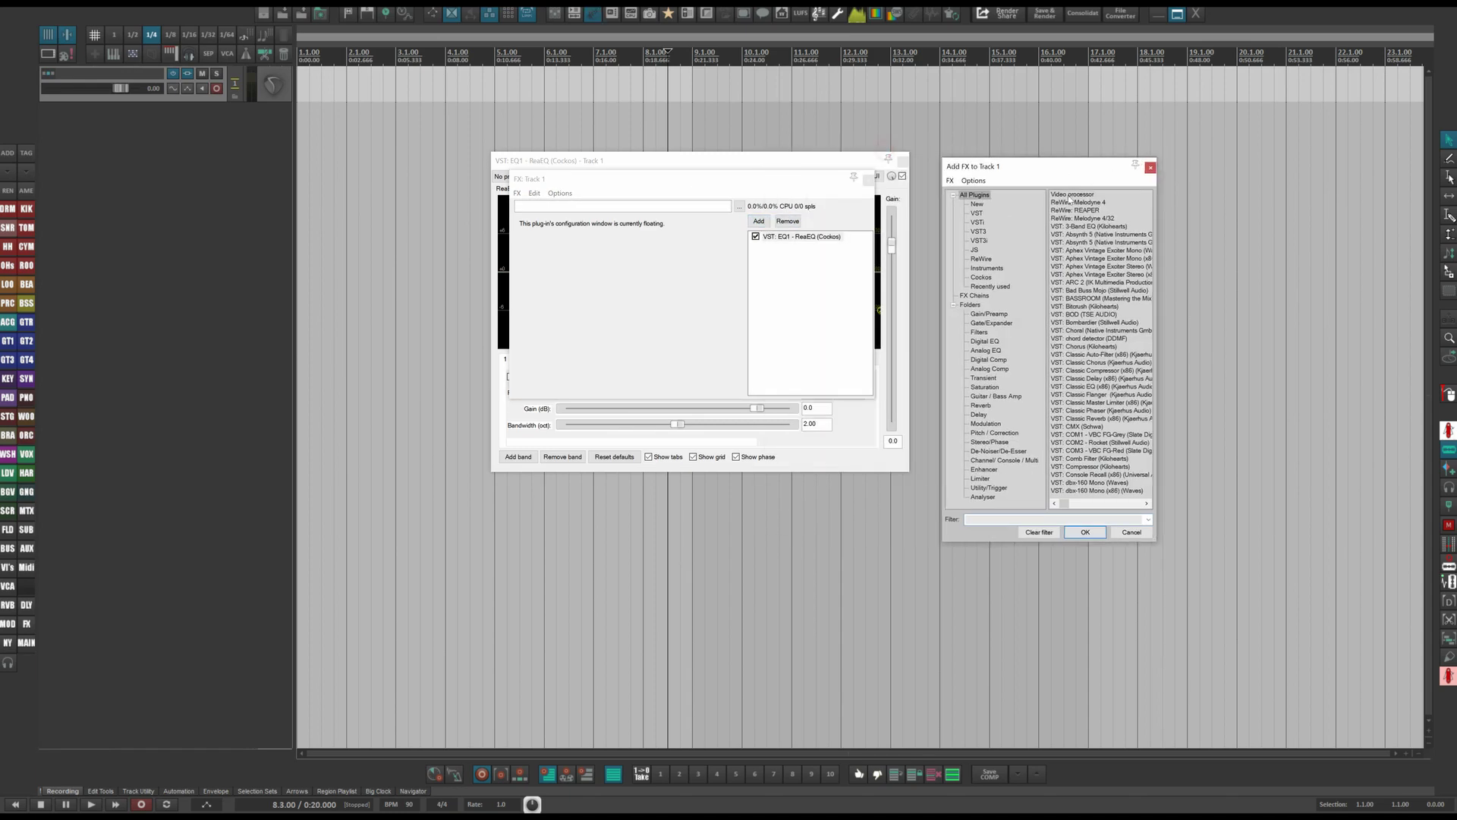
{"action": "left_click", "coordinate": [983, 340]}
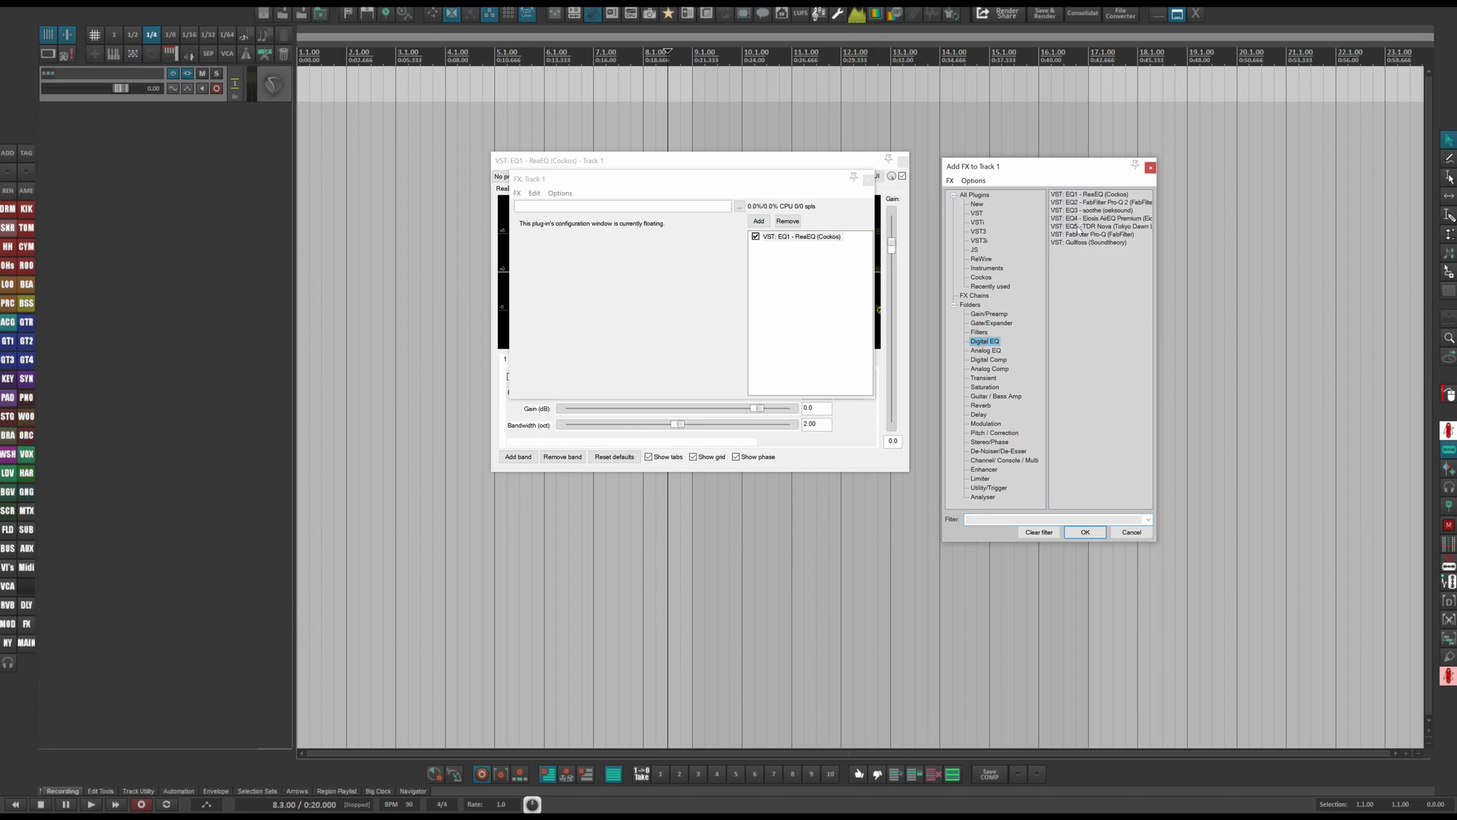
{"action": "double_click", "coordinate": [1077, 226]}
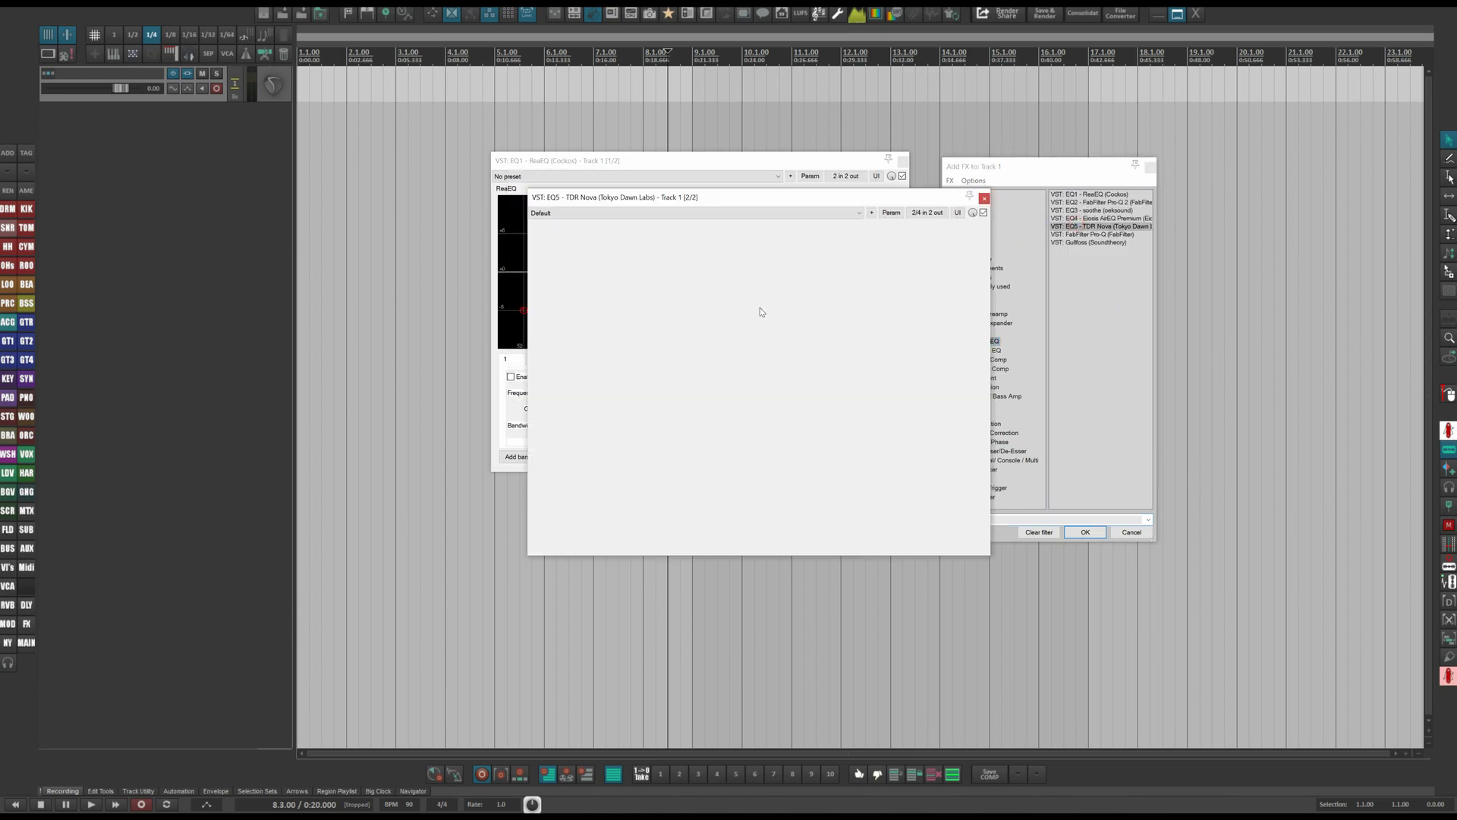
{"action": "left_click", "coordinate": [1151, 171]}
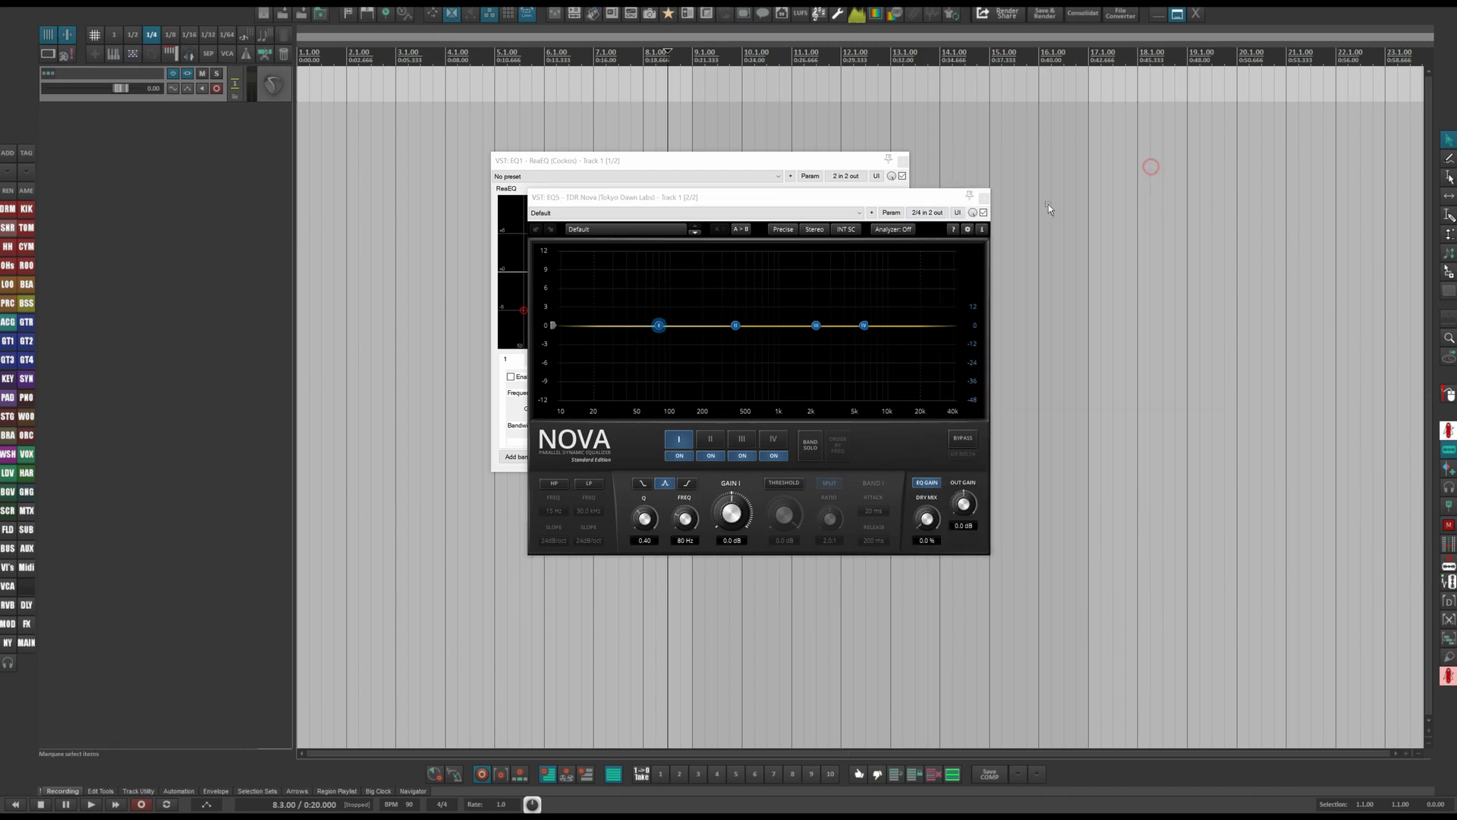
- Close the open plug-in and FX chain windows and remove all effects from Track 1
{"action": "left_click", "coordinate": [984, 198]}
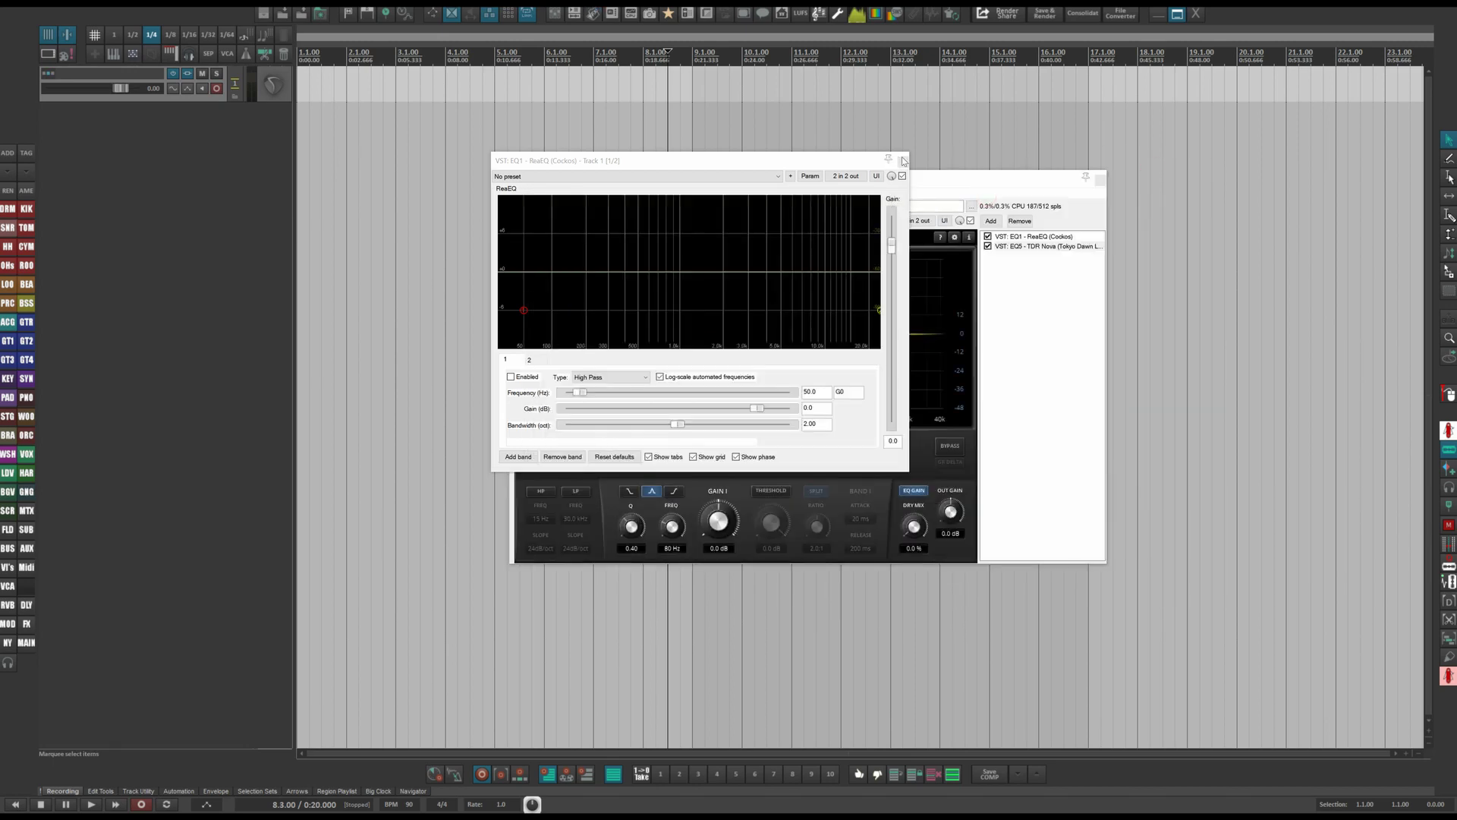
{"action": "left_click", "coordinate": [902, 161]}
{"action": "left_click", "coordinate": [1103, 183]}
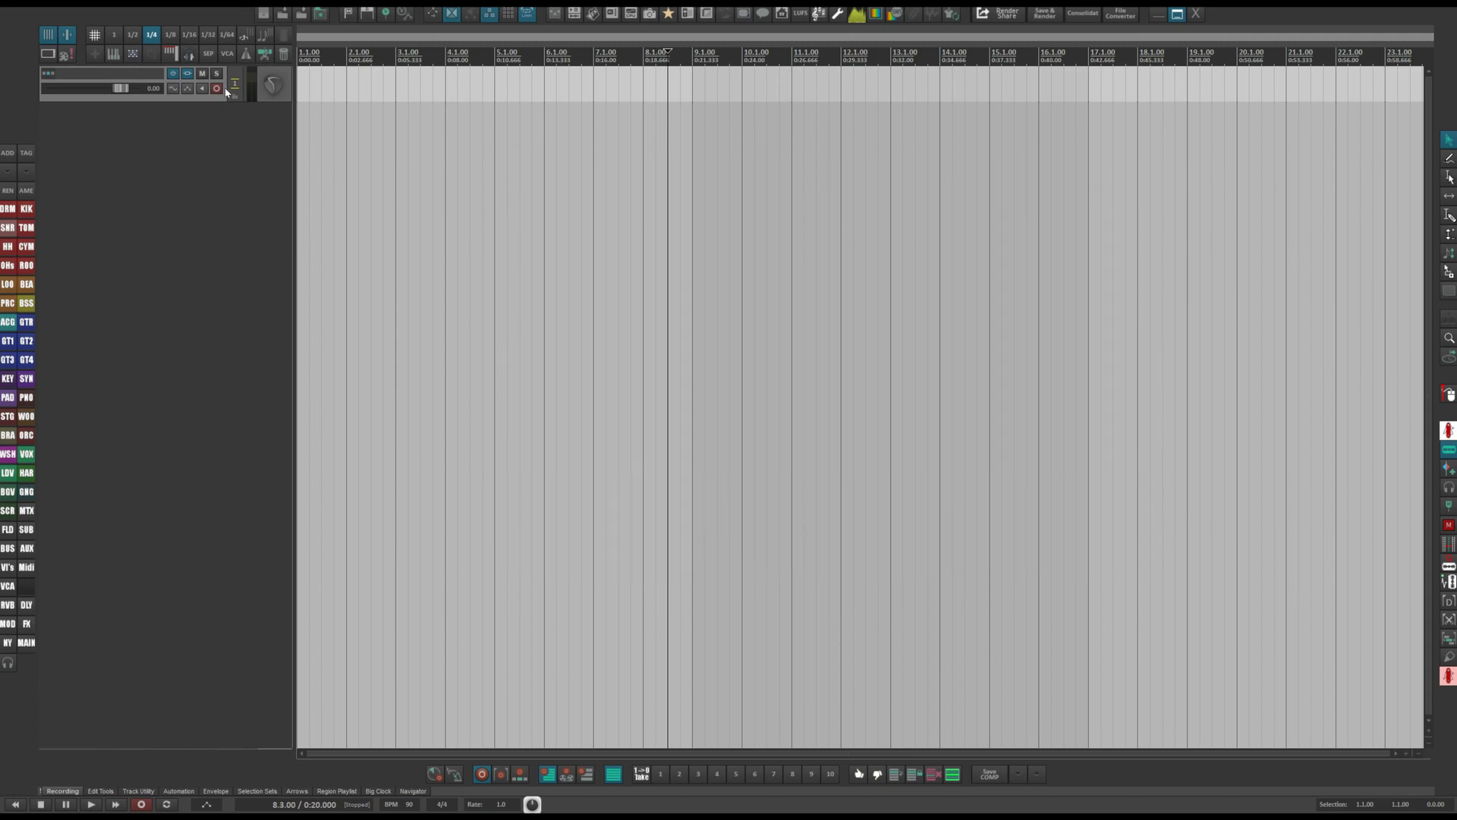
{"action": "left_click", "coordinate": [190, 76]}
- Load EQ1 - ReaEQ (Cockos) from the Digital EQ folder onto the empty Track 1 and close its window
{"action": "left_click", "coordinate": [189, 74]}
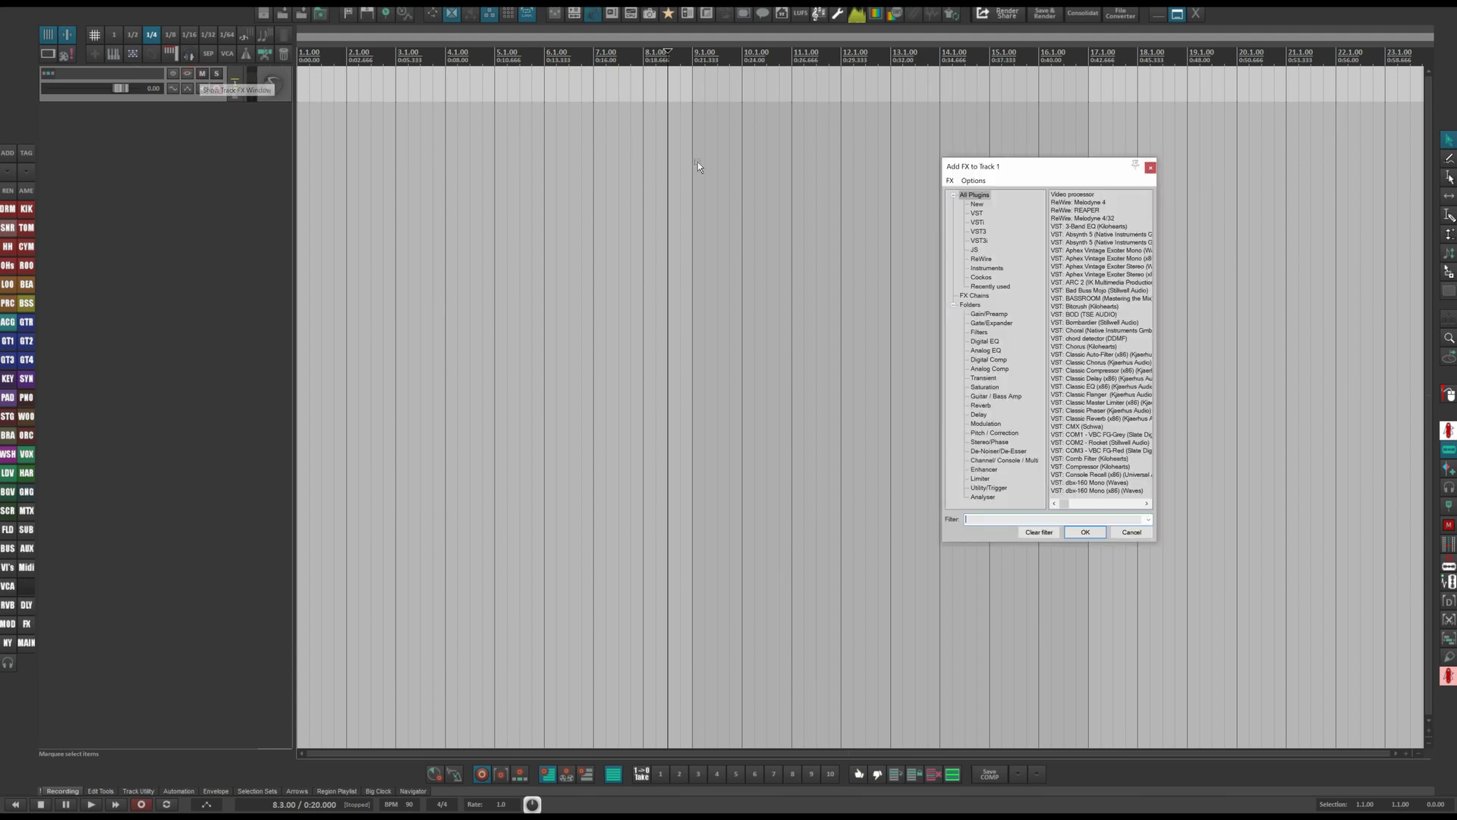
{"action": "left_click", "coordinate": [983, 340]}
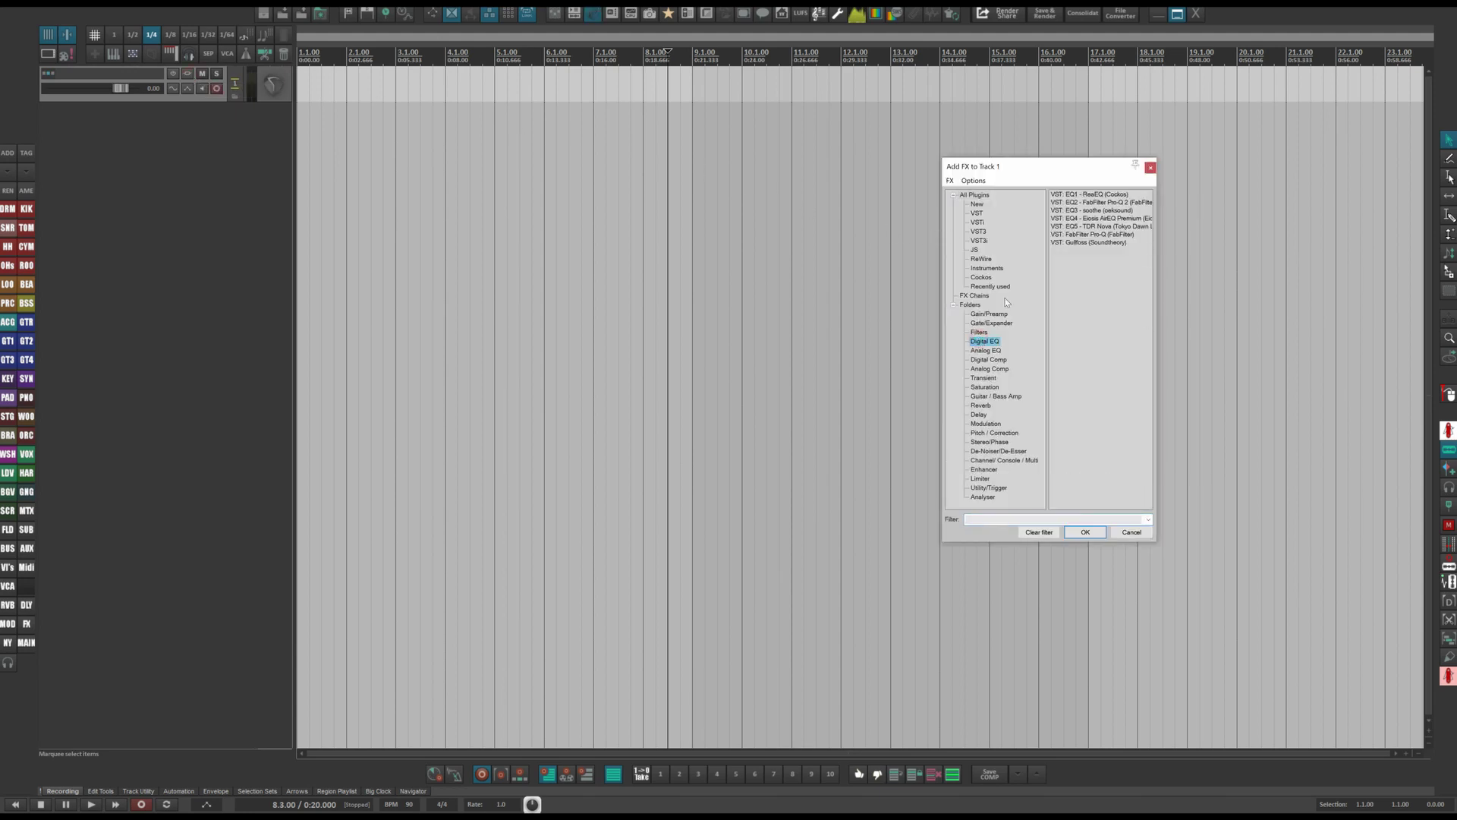
{"action": "double_click", "coordinate": [1087, 196]}
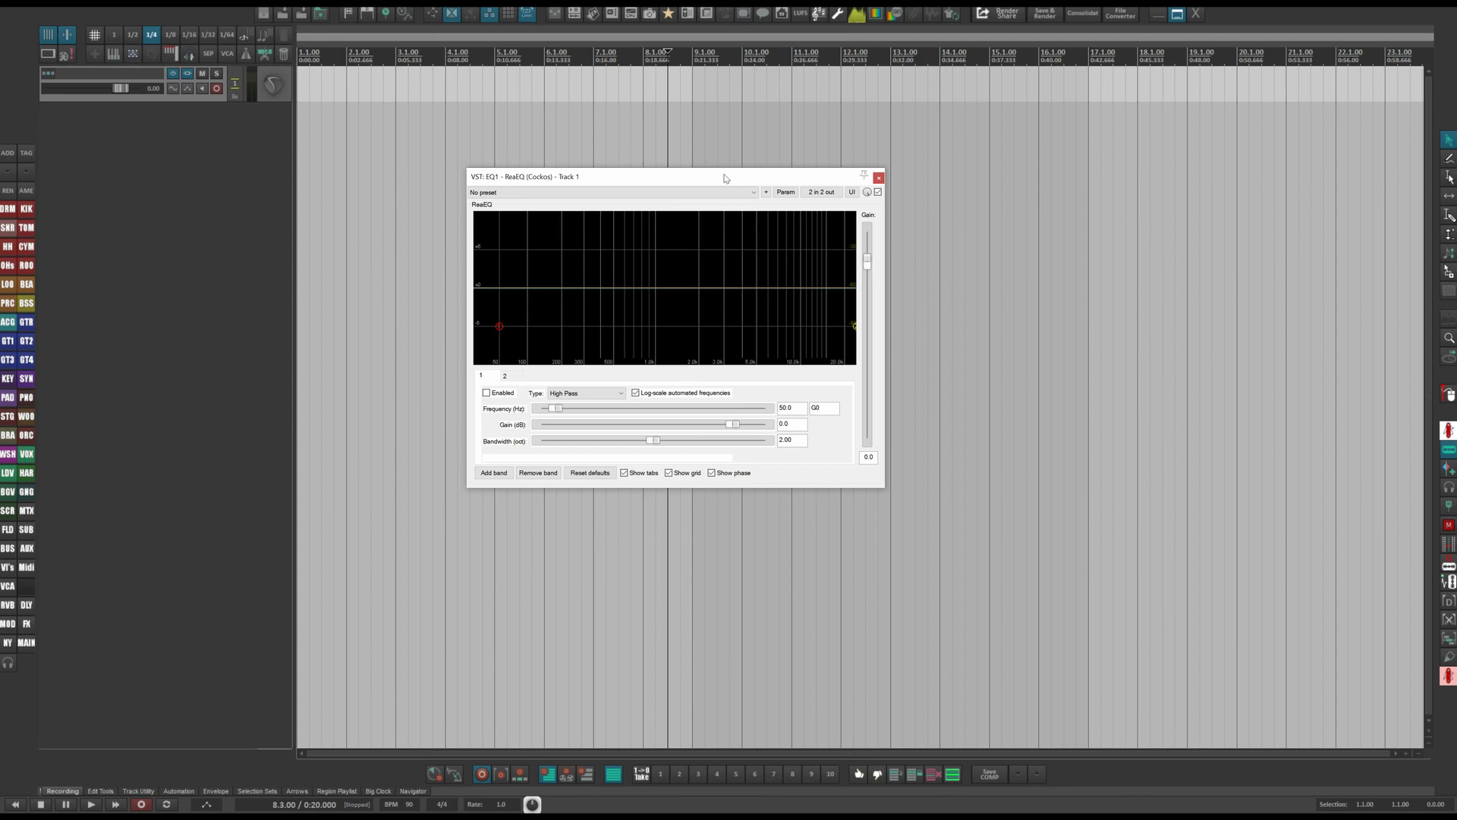
{"action": "left_click", "coordinate": [880, 179]}
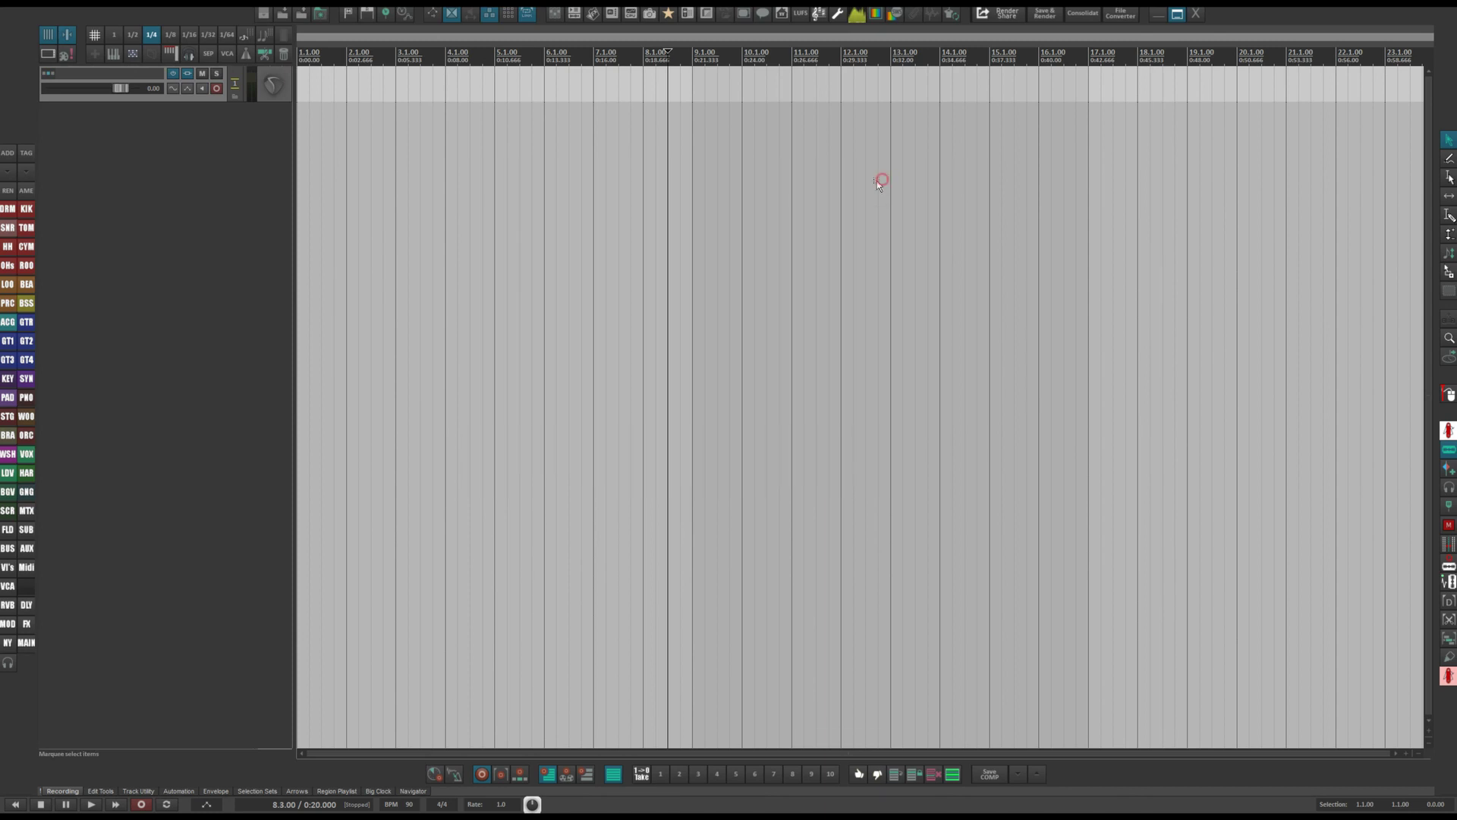
- Replace Track 1's effect with a fresh EQ1 - ReaEQ from the Digital EQ folder, and clear the track's effects again
{"action": "left_click", "coordinate": [190, 75]}
{"action": "left_click", "coordinate": [990, 343]}
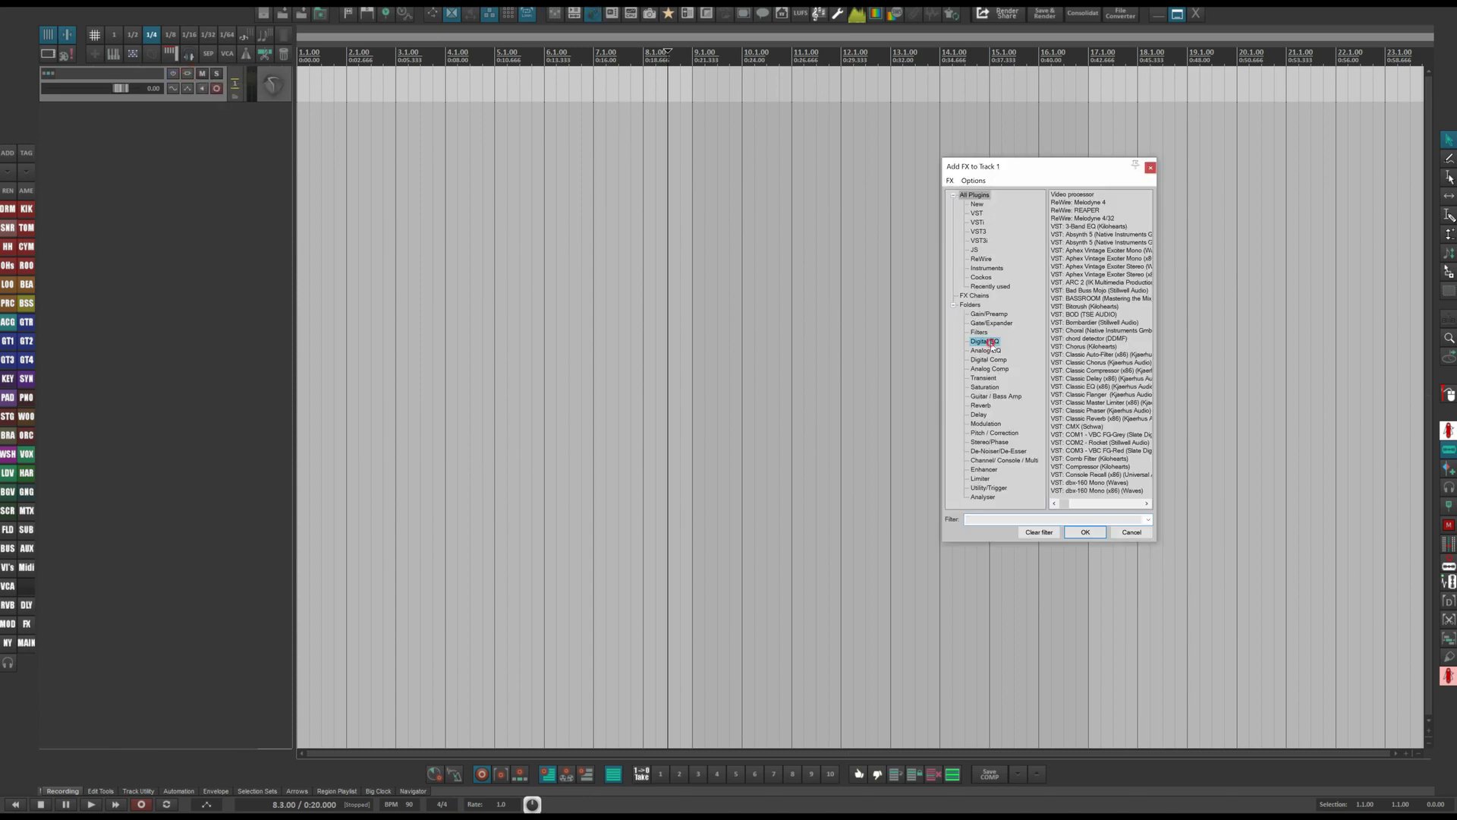
{"action": "left_click", "coordinate": [1085, 196]}
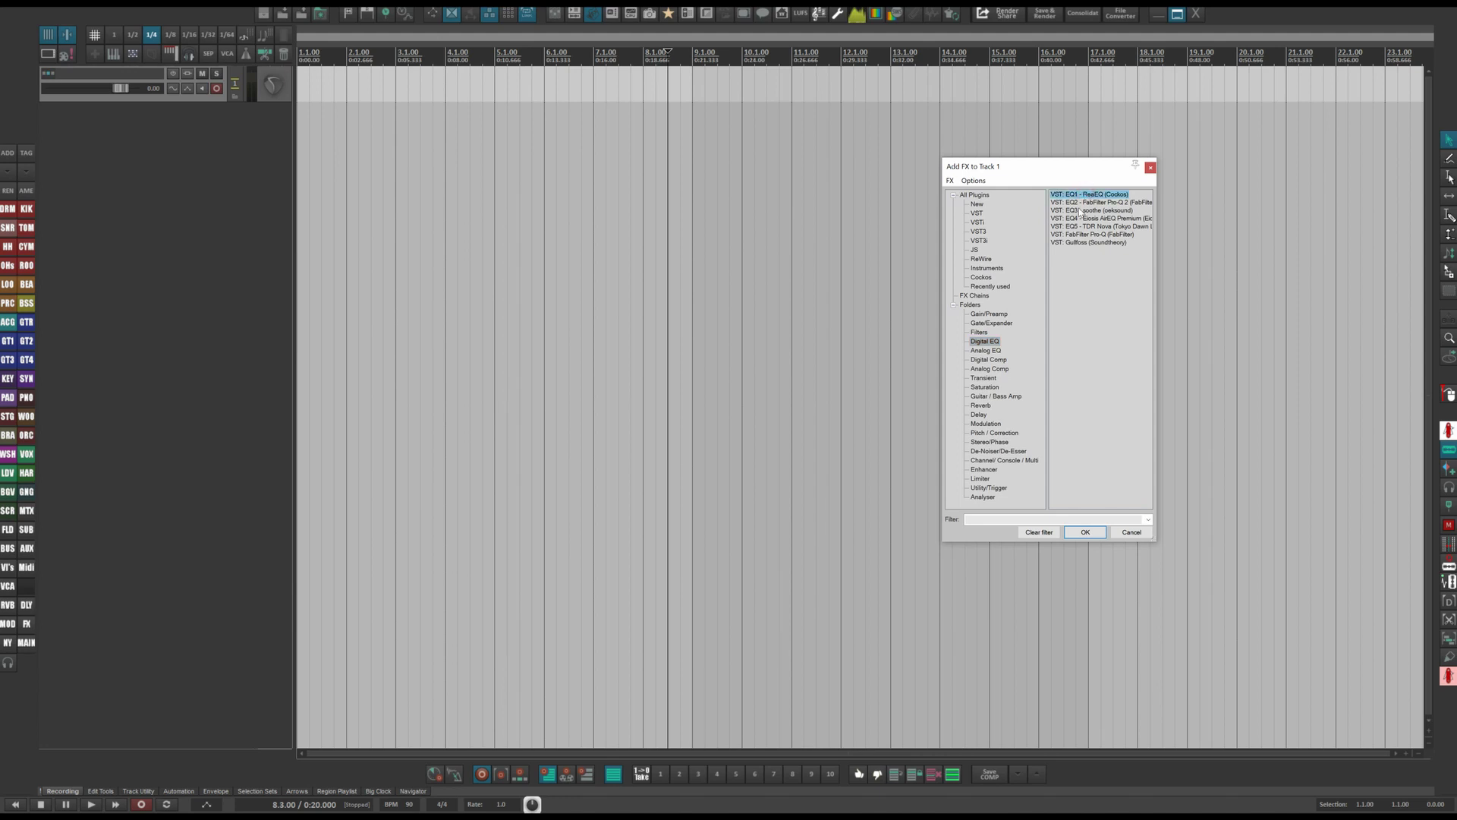
{"action": "key", "text": "Return"}
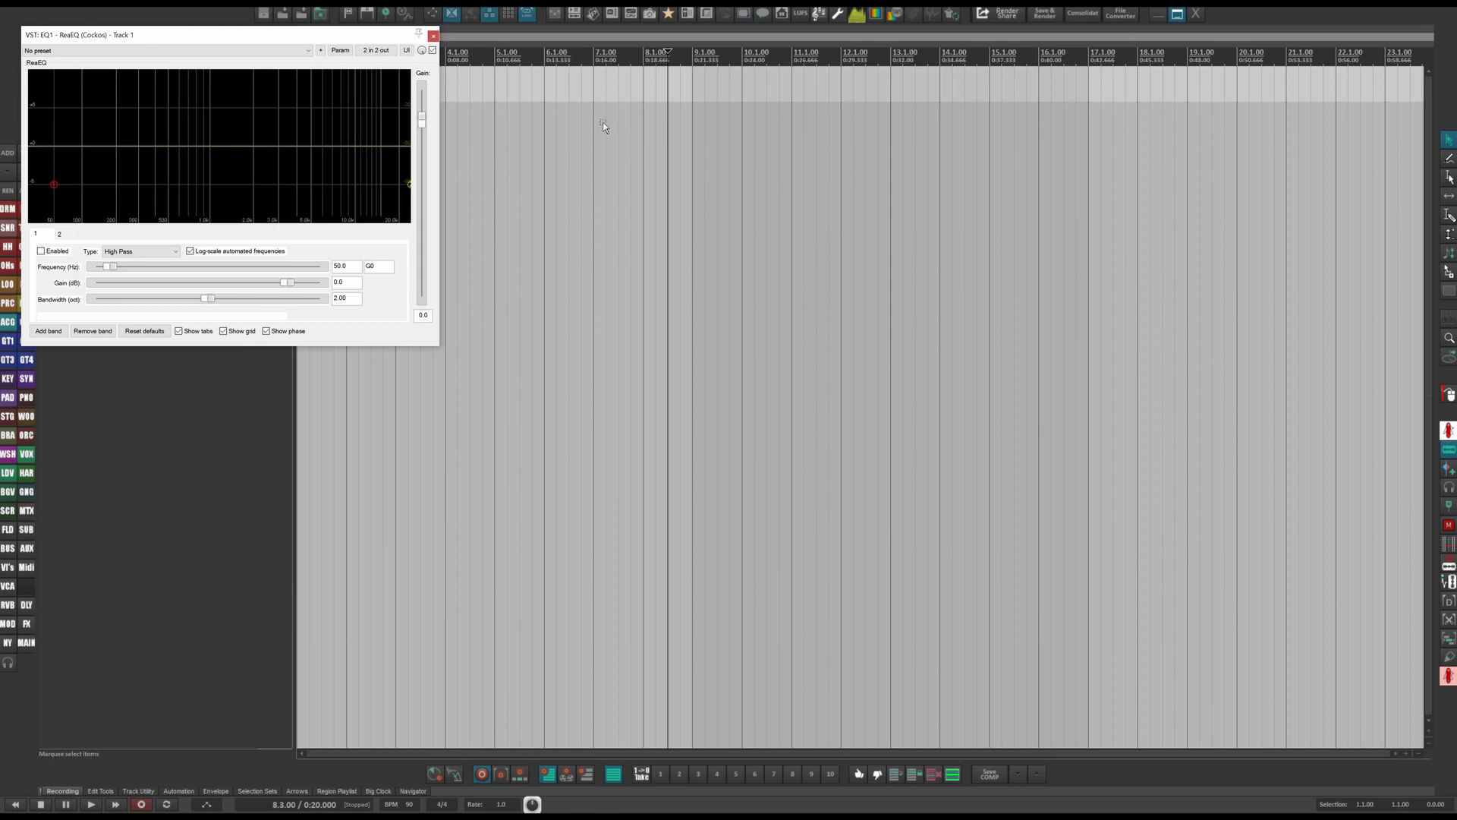
{"action": "left_click_drag", "start_coordinate": [328, 39], "coordinate": [745, 165]}
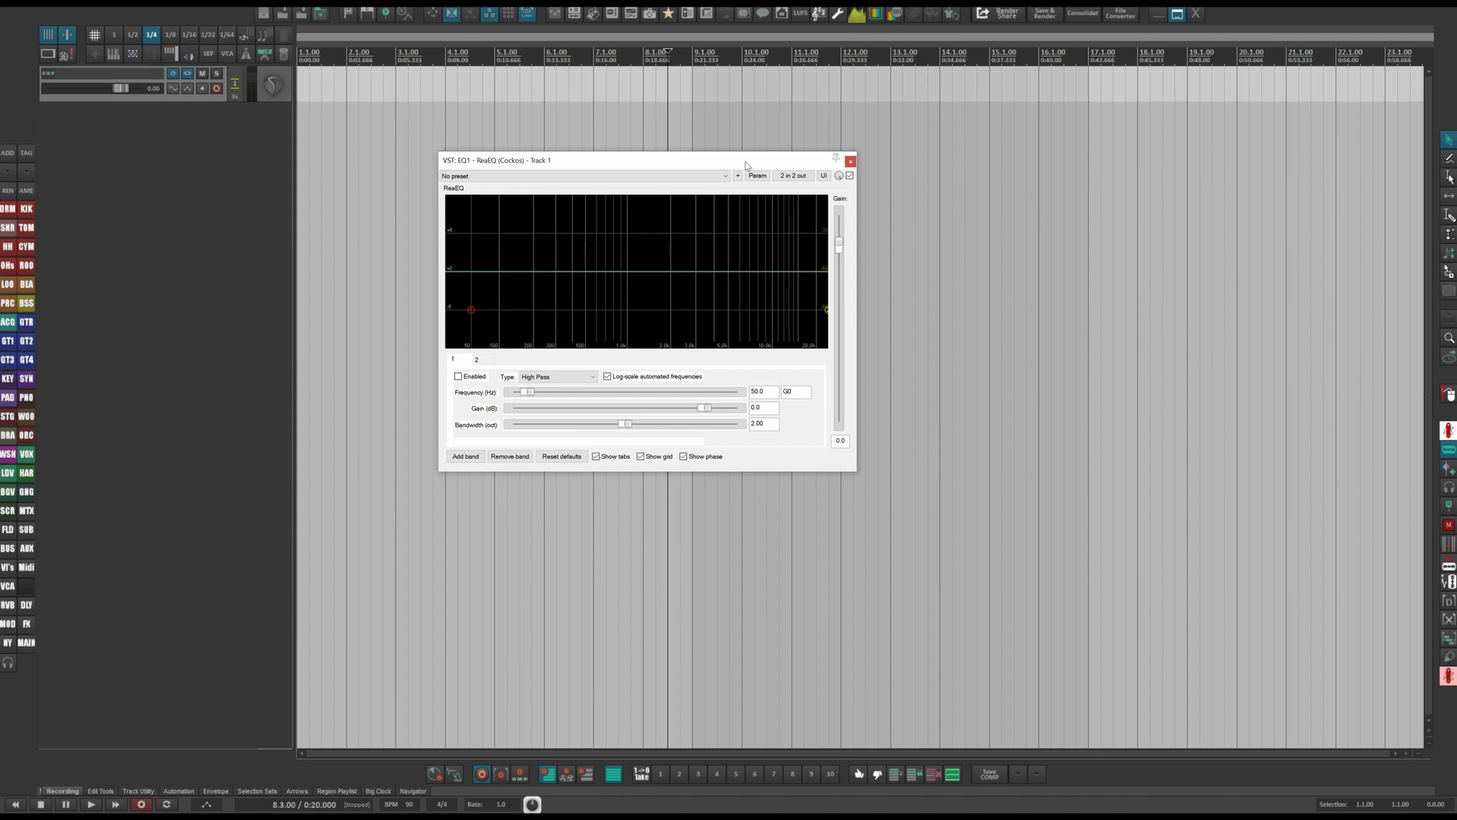
{"action": "left_click", "coordinate": [850, 163]}
{"action": "left_click", "coordinate": [189, 81], "text": "alt"}
- Examine the plug-ins in the Digital EQ, Analog EQ and Digital Comp folders of the FX browser
{"action": "left_click", "coordinate": [189, 80]}
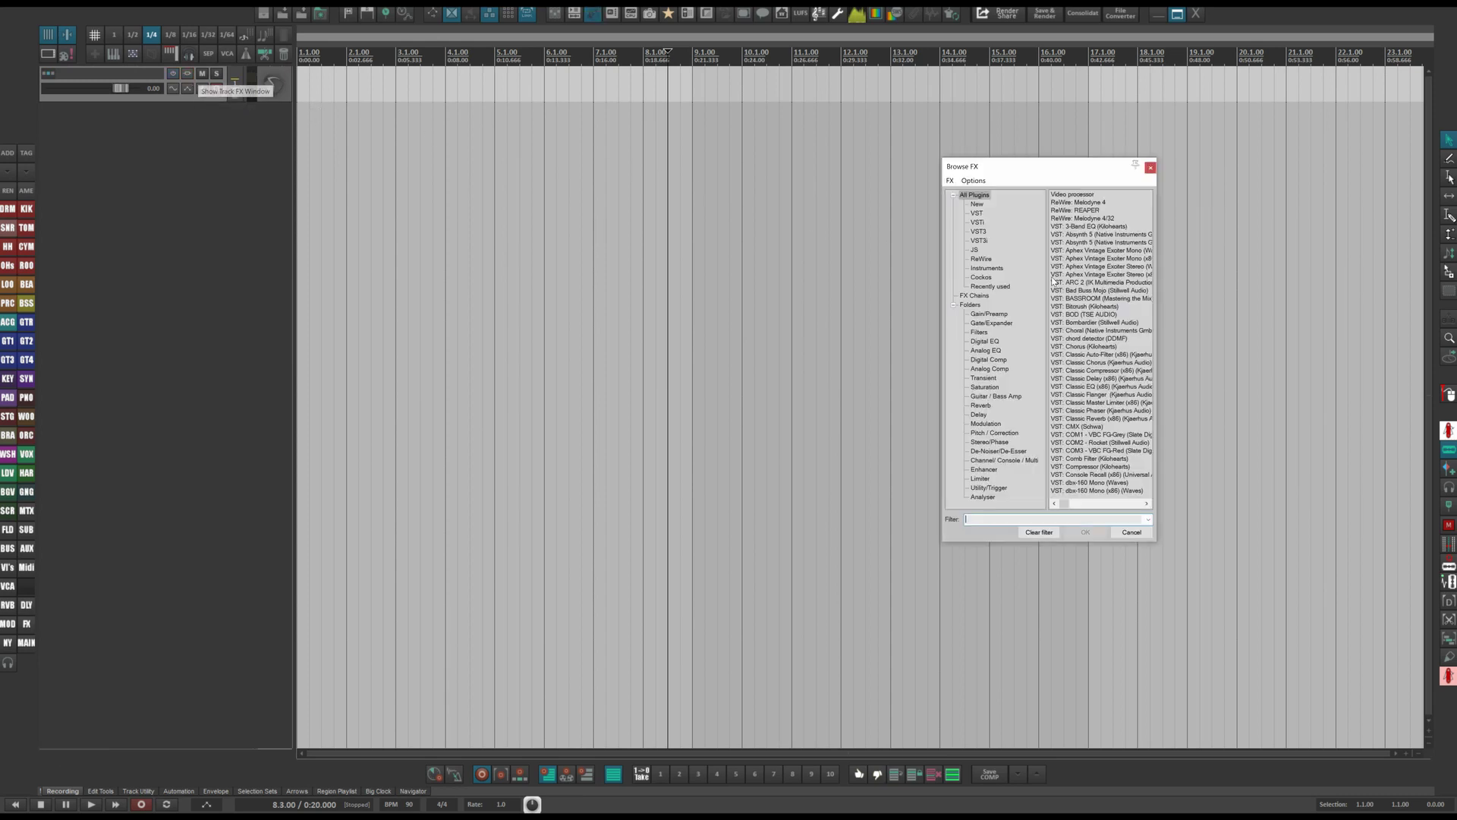
{"action": "left_click", "coordinate": [985, 341]}
{"action": "left_click_drag", "start_coordinate": [1080, 170], "coordinate": [856, 147]}
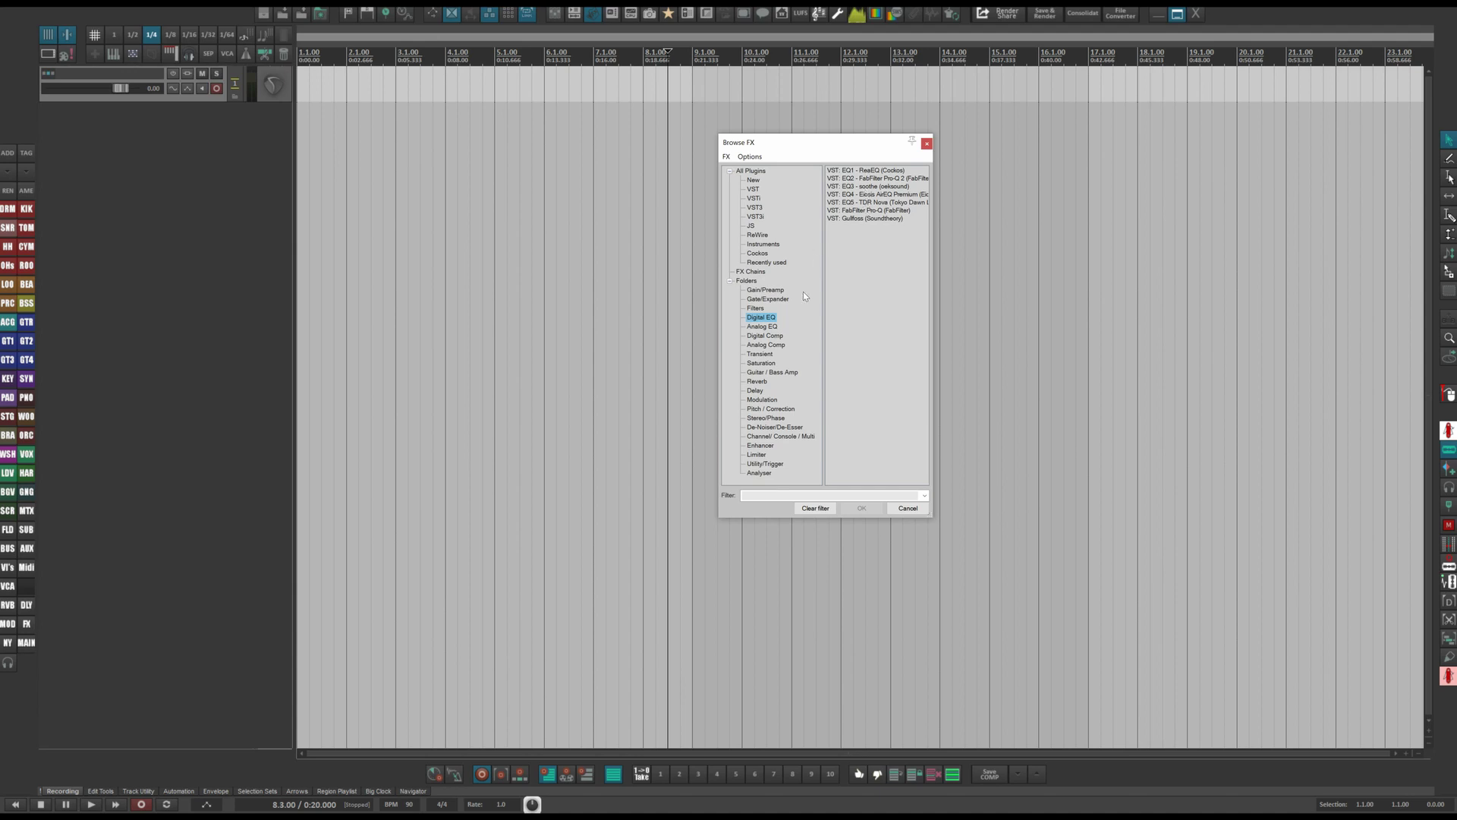
{"action": "left_click", "coordinate": [775, 327]}
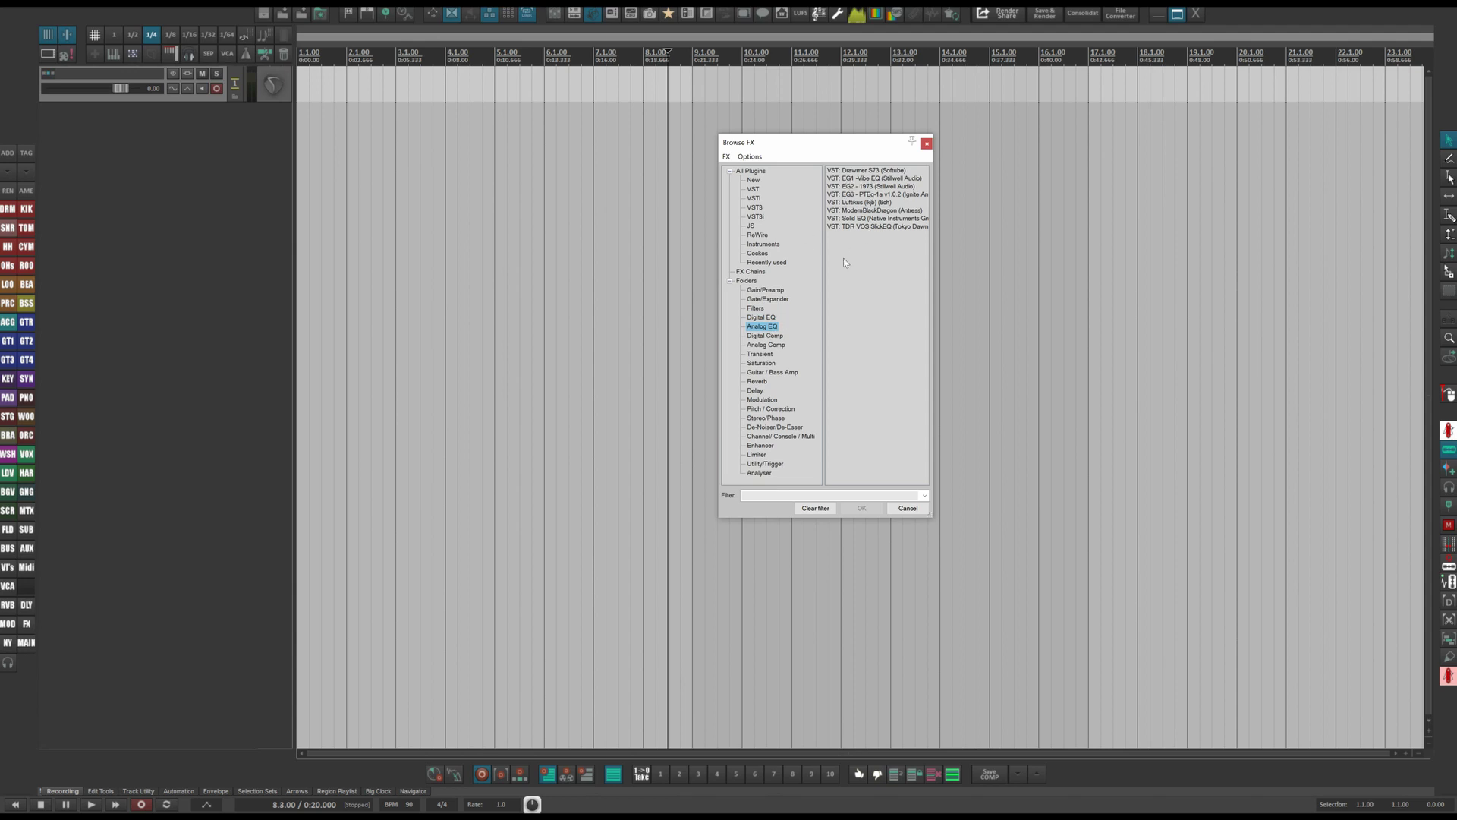
{"action": "left_click", "coordinate": [779, 337]}
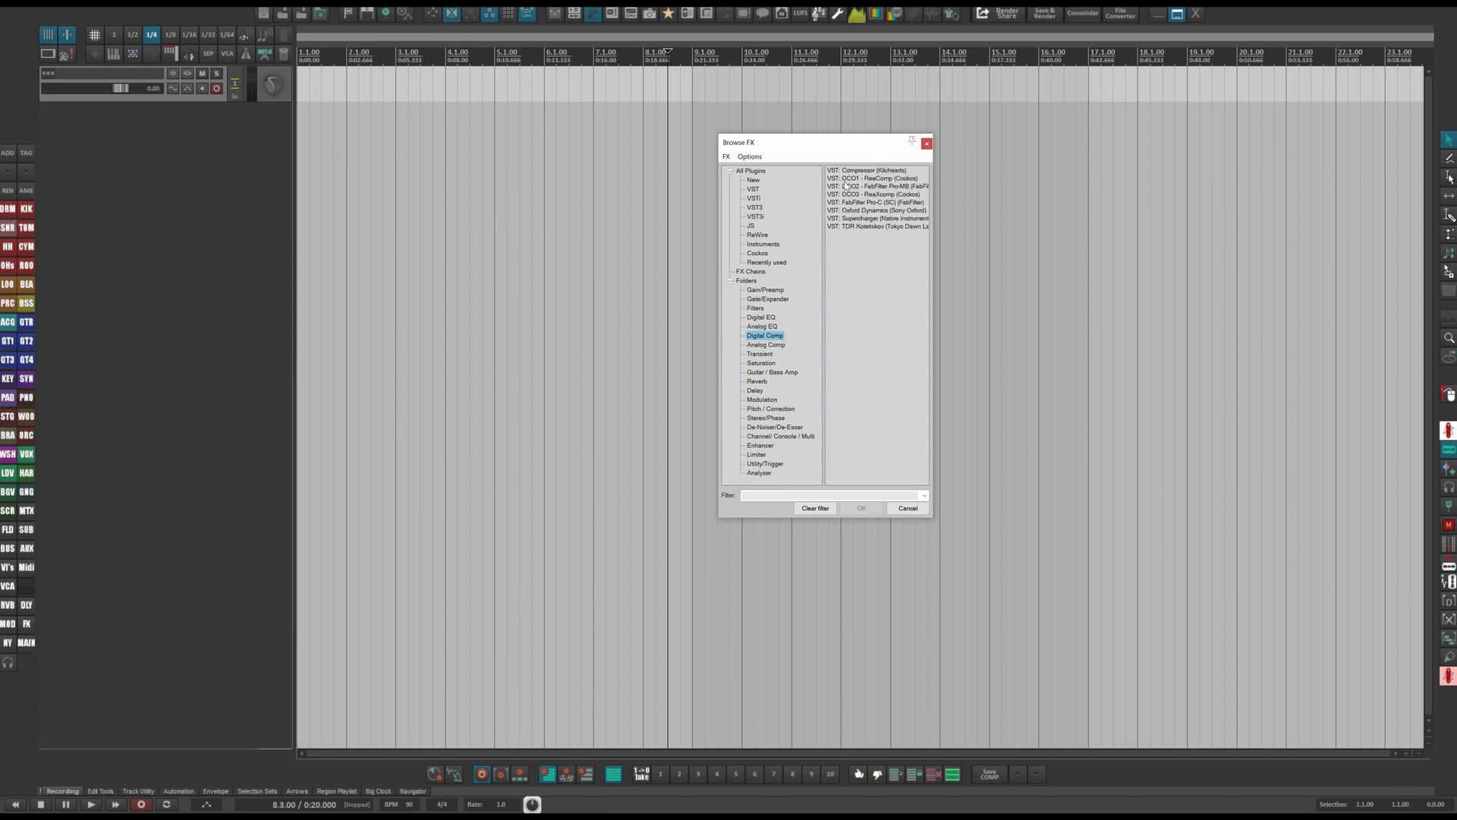
- Rename the Major Tom plug-in in the Analog Comp folder to start with "COM 5 -" and close the FX browser
{"action": "left_click", "coordinate": [780, 346]}
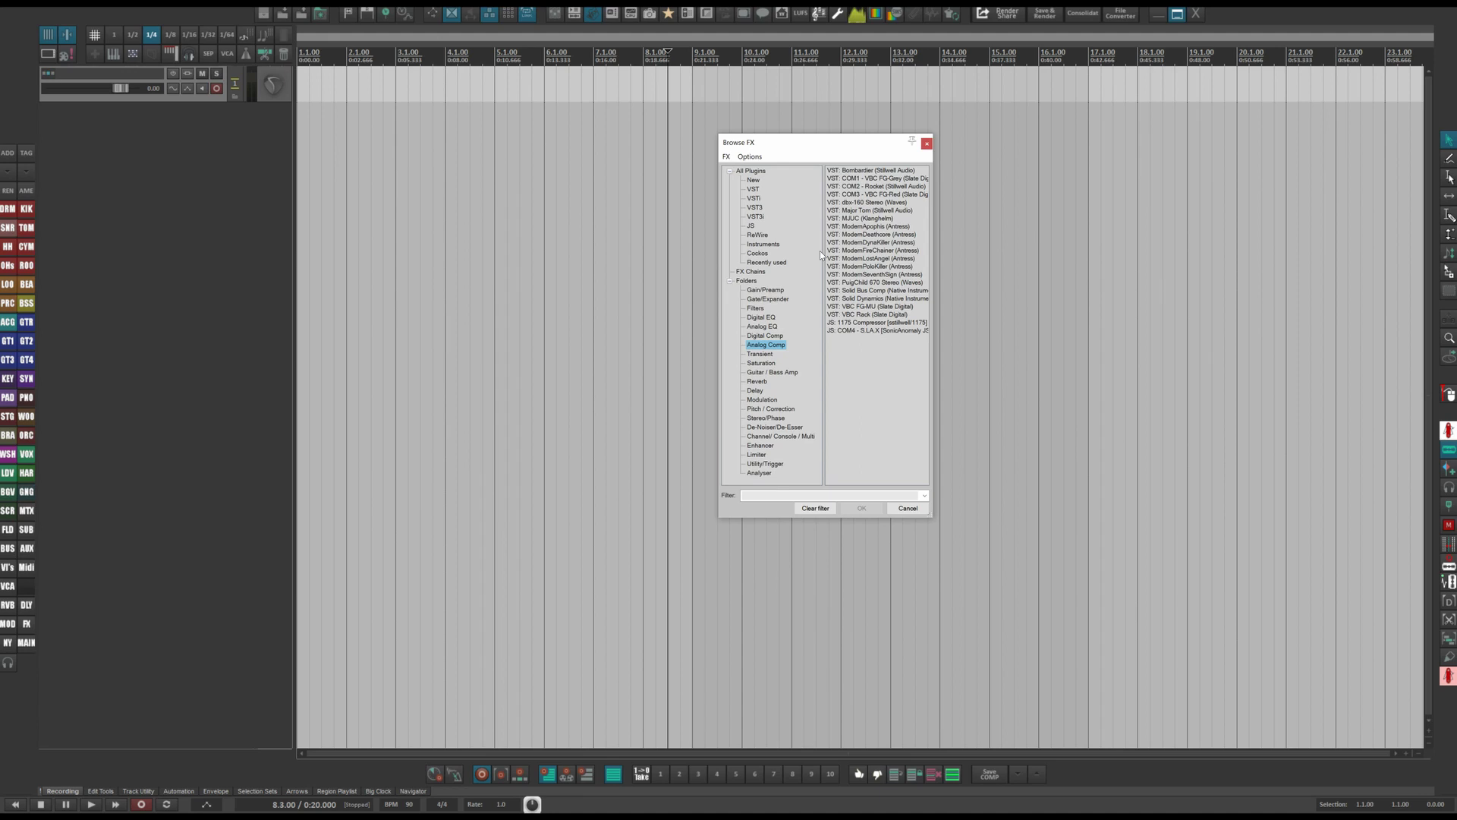
{"action": "right_click", "coordinate": [853, 212]}
{"action": "left_click", "coordinate": [880, 246]}
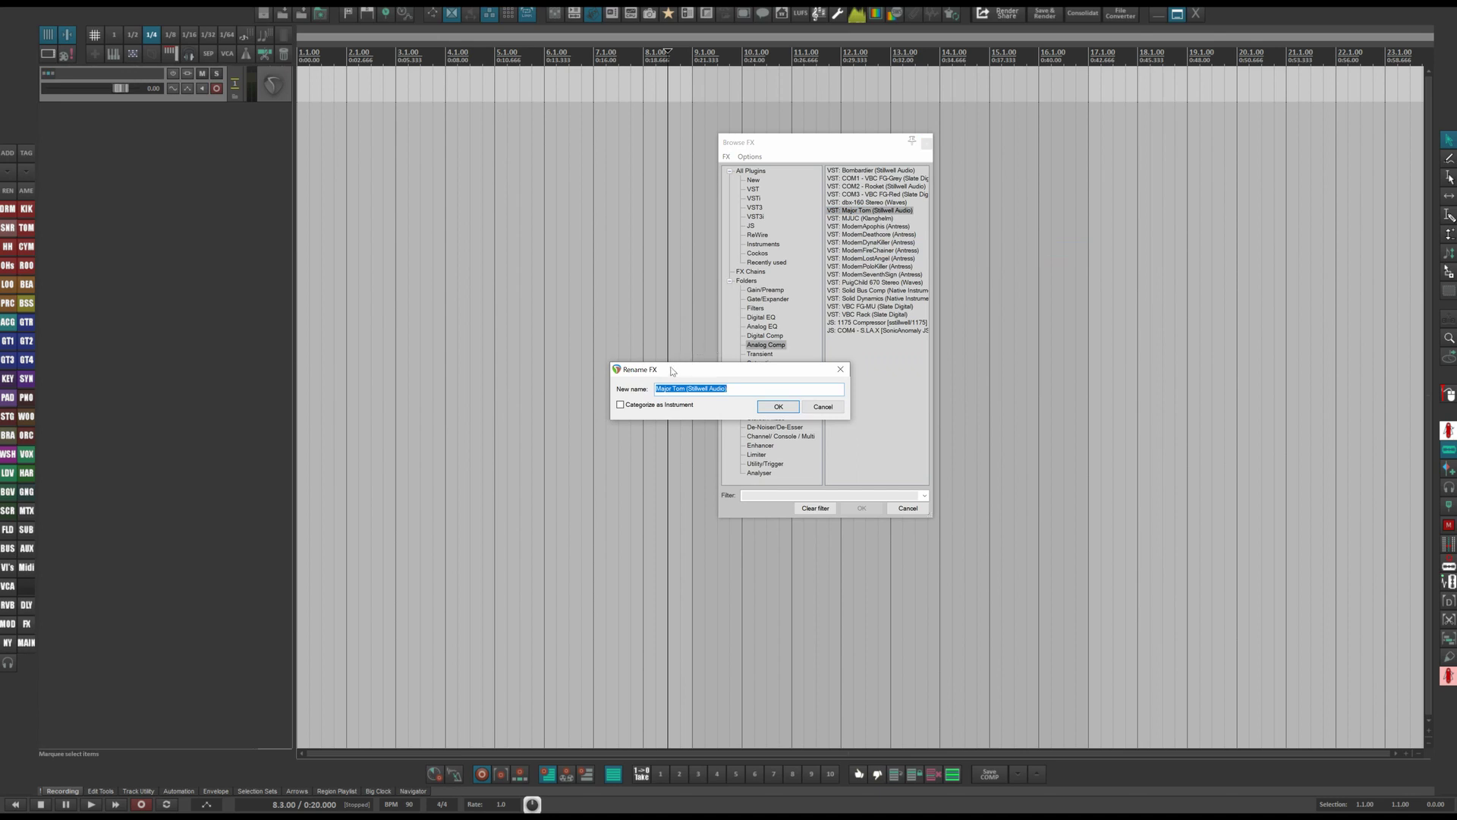
{"action": "left_click", "coordinate": [693, 391]}
{"action": "key", "text": "Home"}
{"action": "type", "text": "COM 5 -"}
{"action": "left_click", "coordinate": [782, 406]}
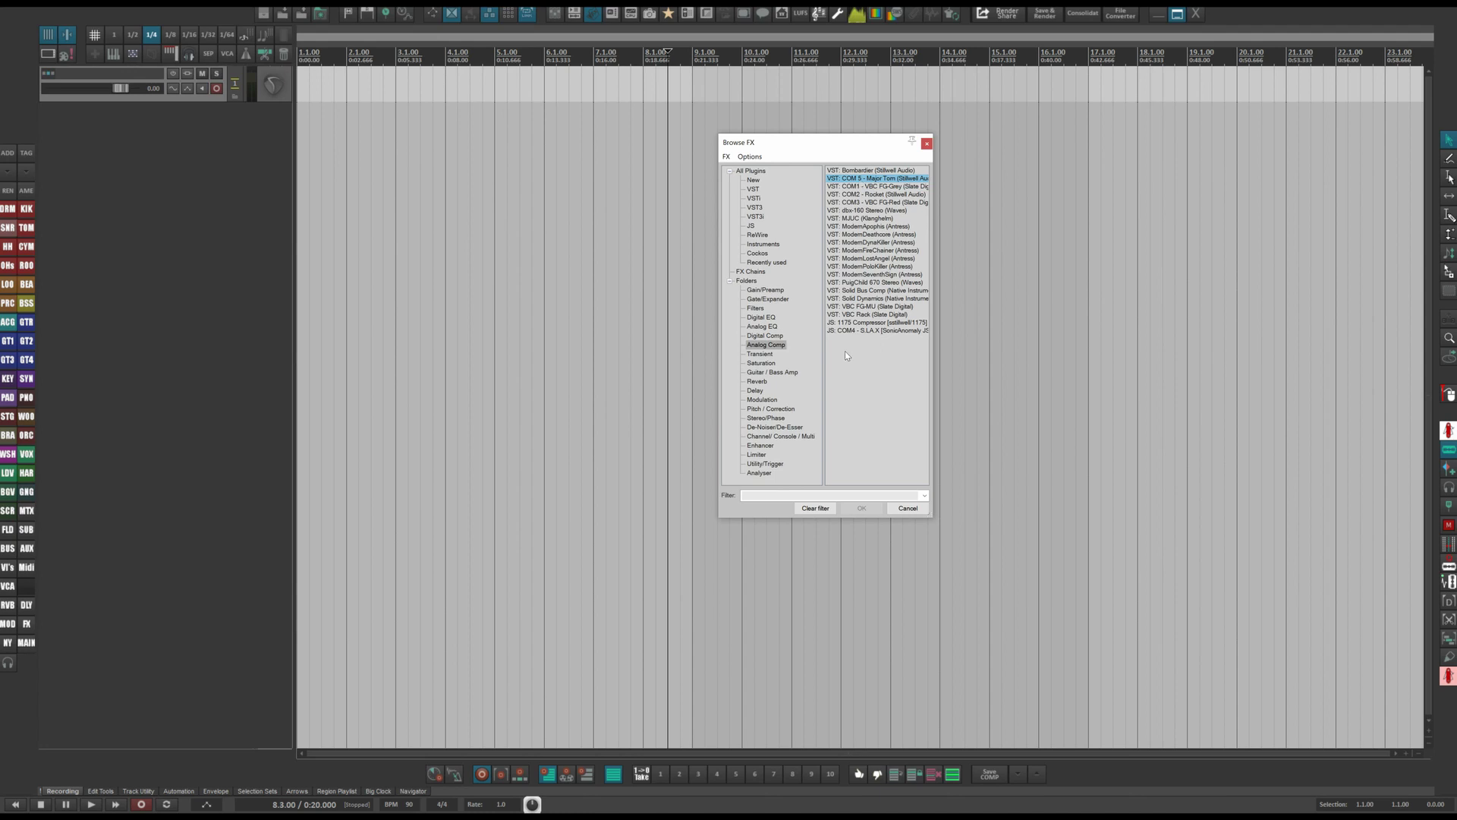
{"action": "left_click", "coordinate": [926, 144]}
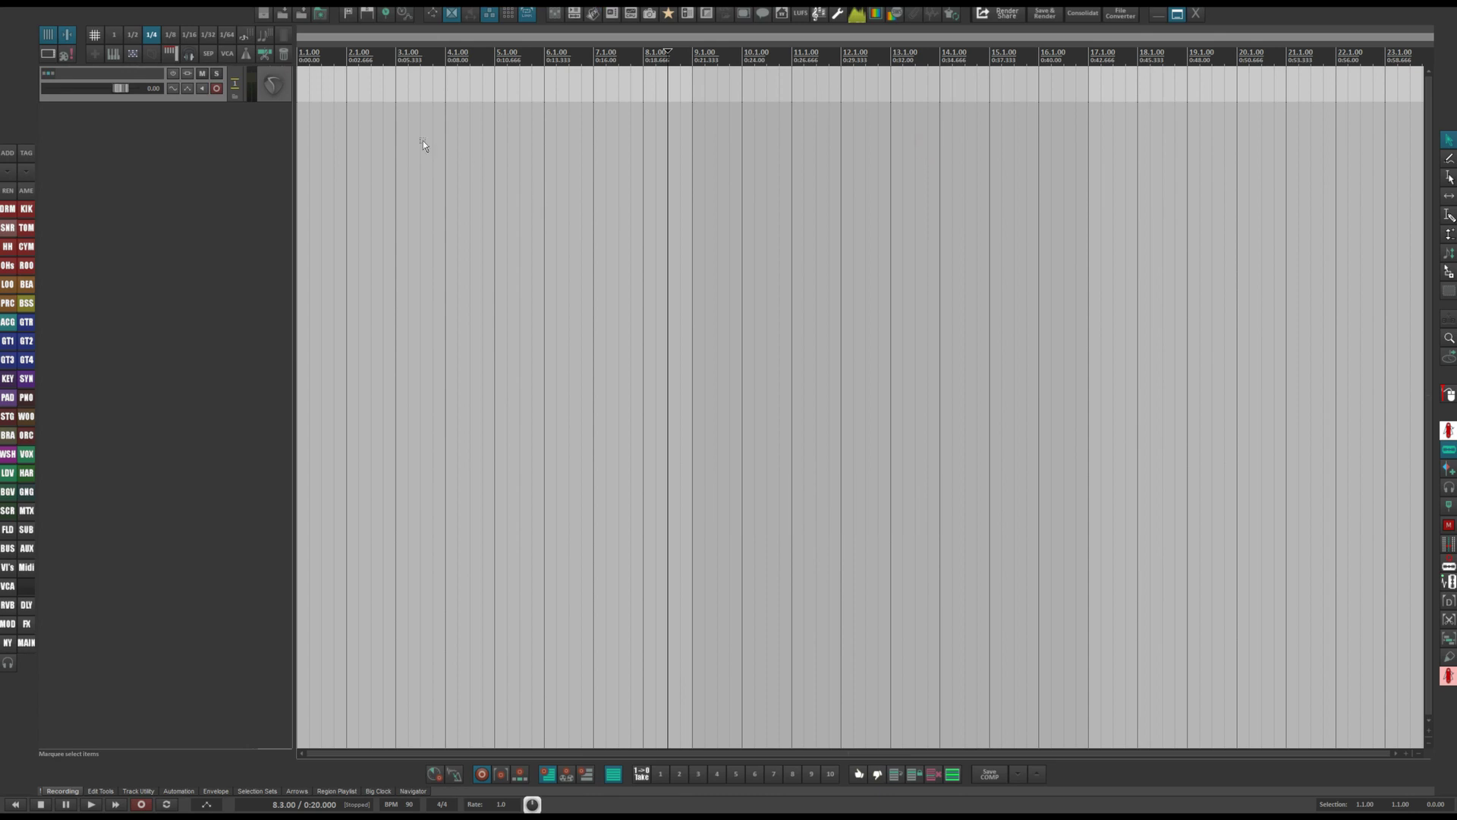
- Open the FX browser, review the Digital EQ folder's plug-in names and close the browser
{"action": "left_click", "coordinate": [593, 13]}
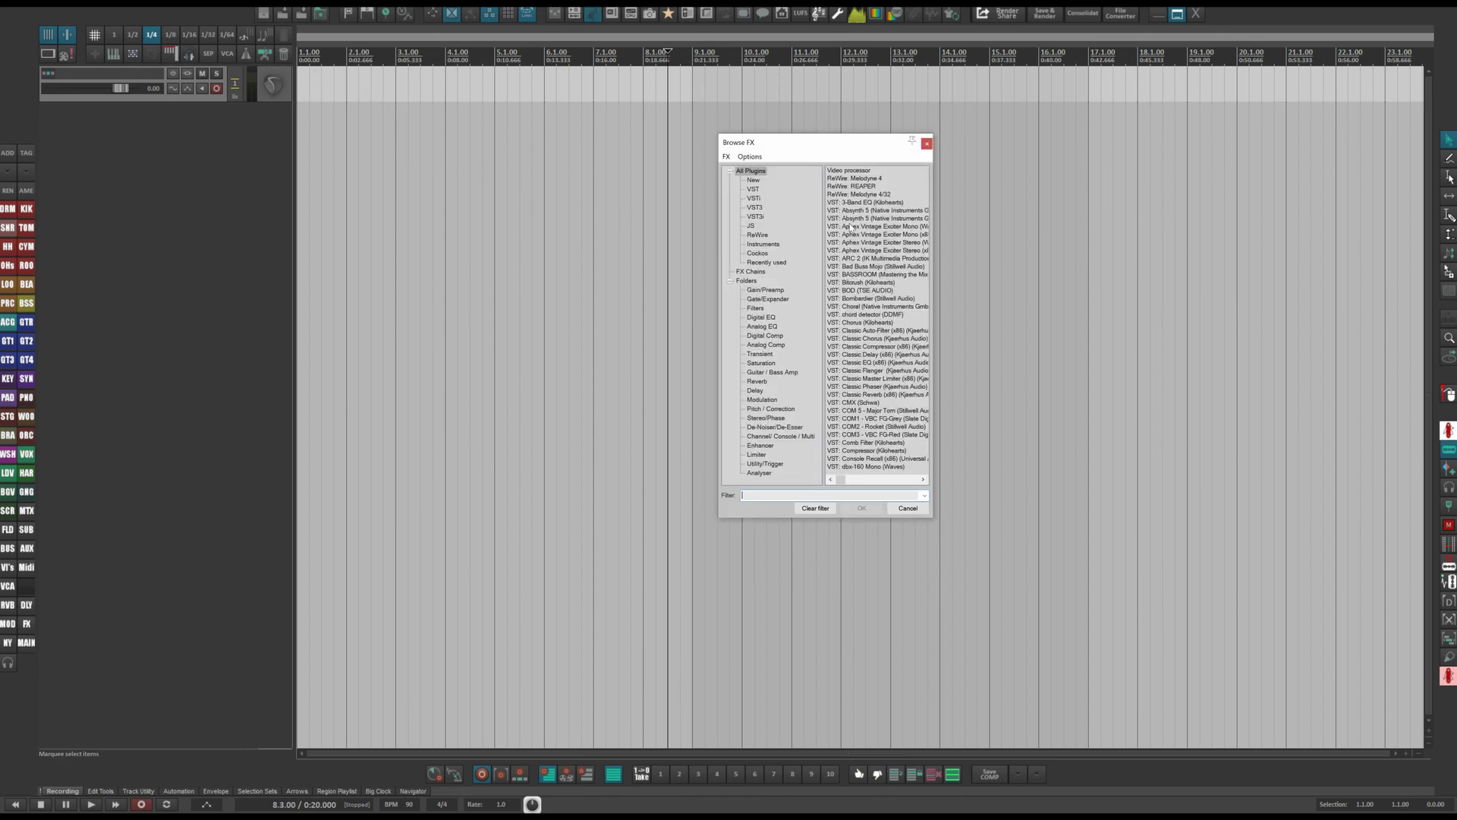
{"action": "left_click", "coordinate": [760, 317]}
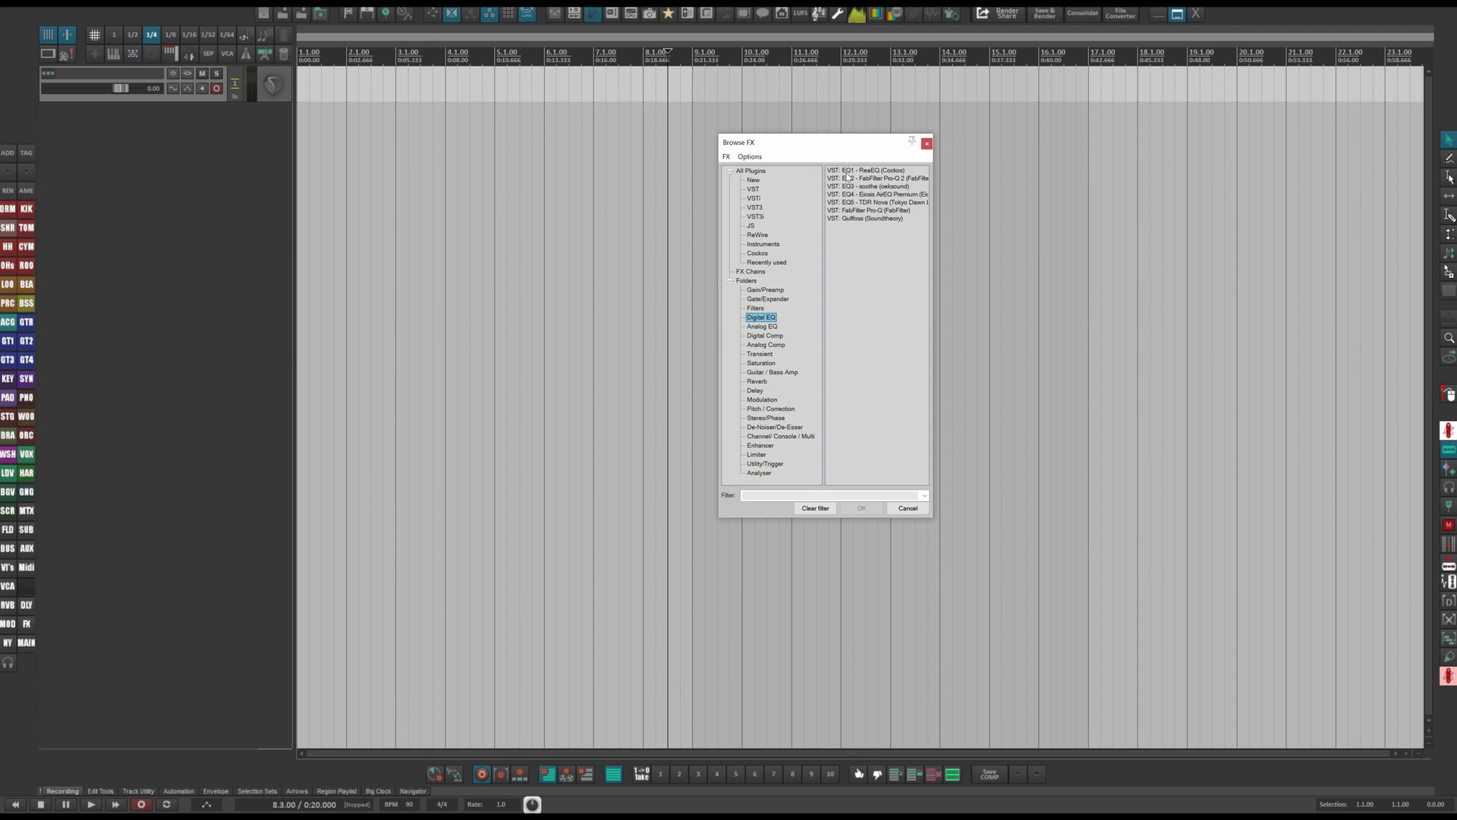
{"action": "left_click", "coordinate": [927, 143]}
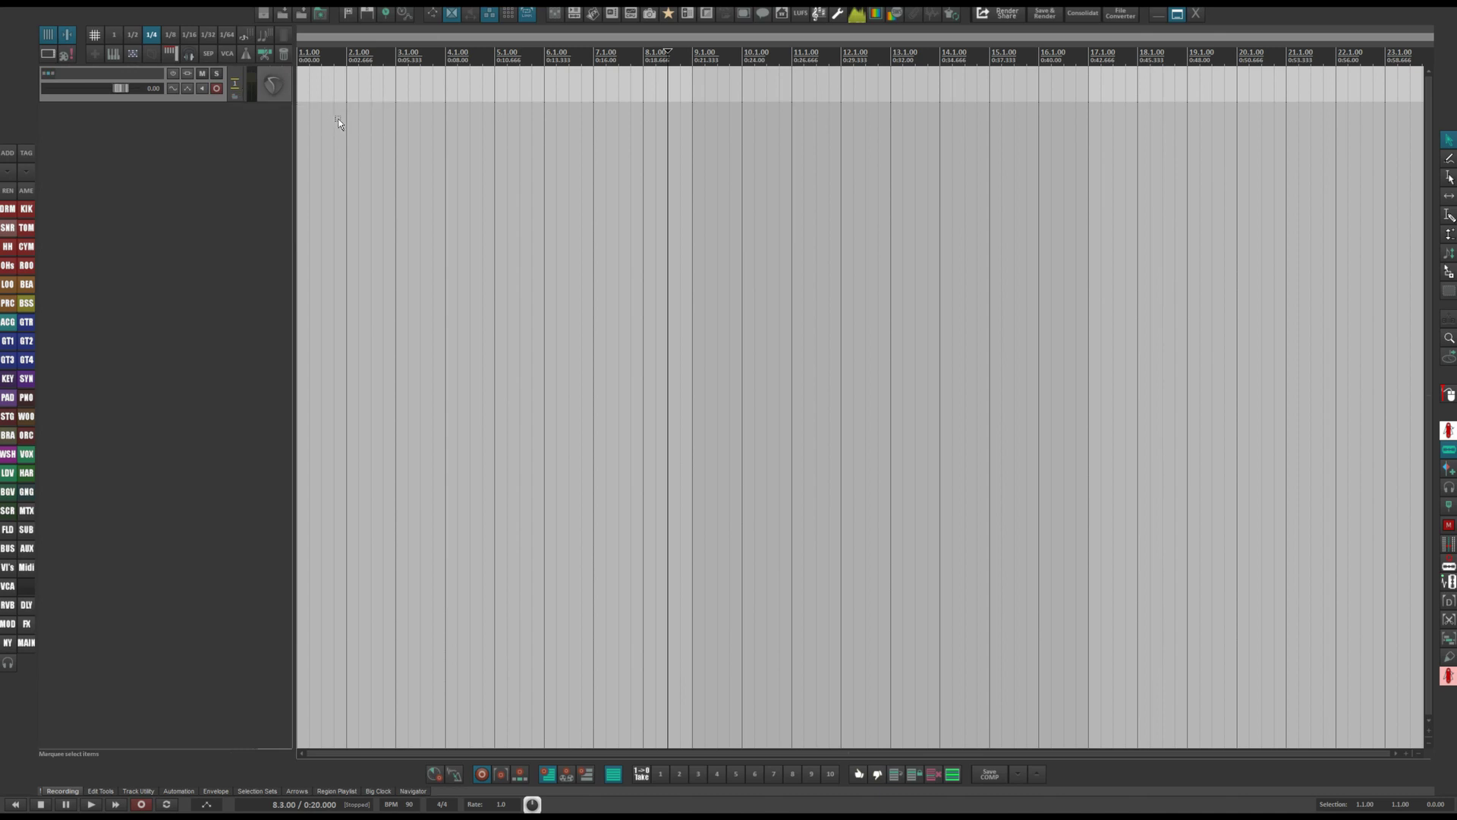
- Add ReaEQ to Track 1 by searching for "eq1", move its window to the centre and close it
{"action": "left_click", "coordinate": [190, 78]}
{"action": "type", "text": "eq1"}
{"action": "key", "text": "Return"}
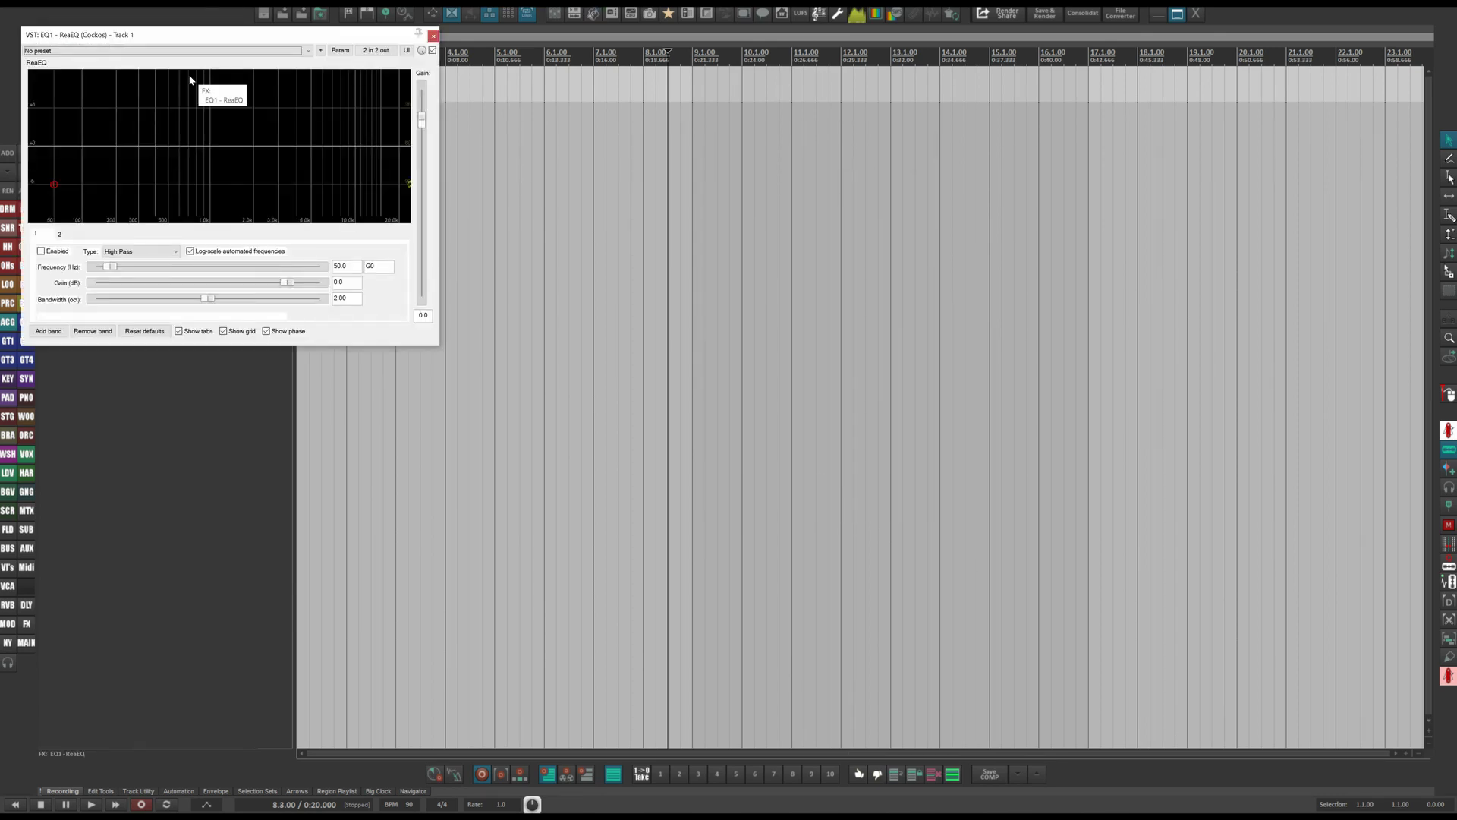
{"action": "left_click_drag", "start_coordinate": [251, 34], "coordinate": [651, 153]}
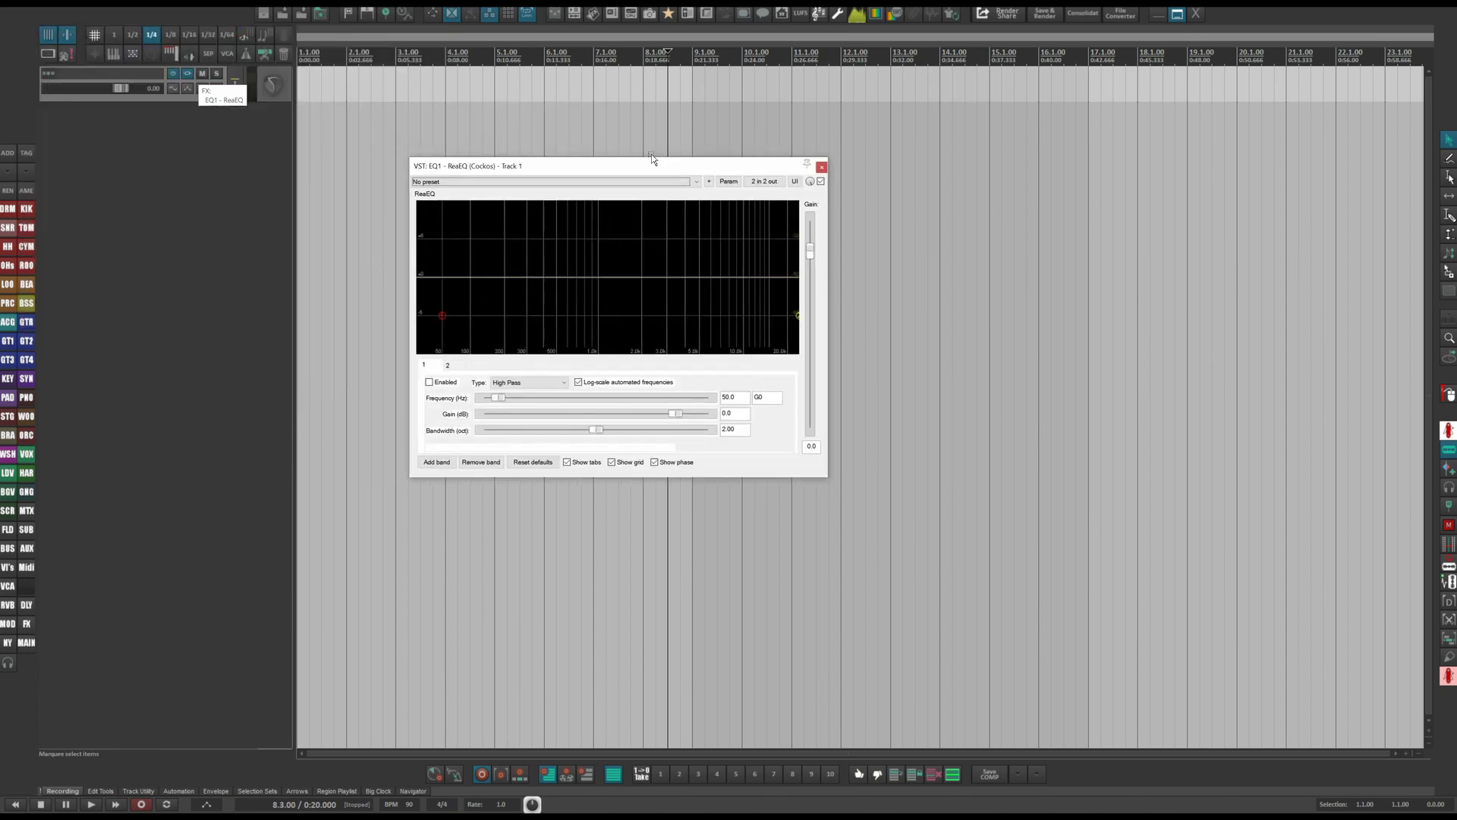
{"action": "left_click", "coordinate": [822, 168]}
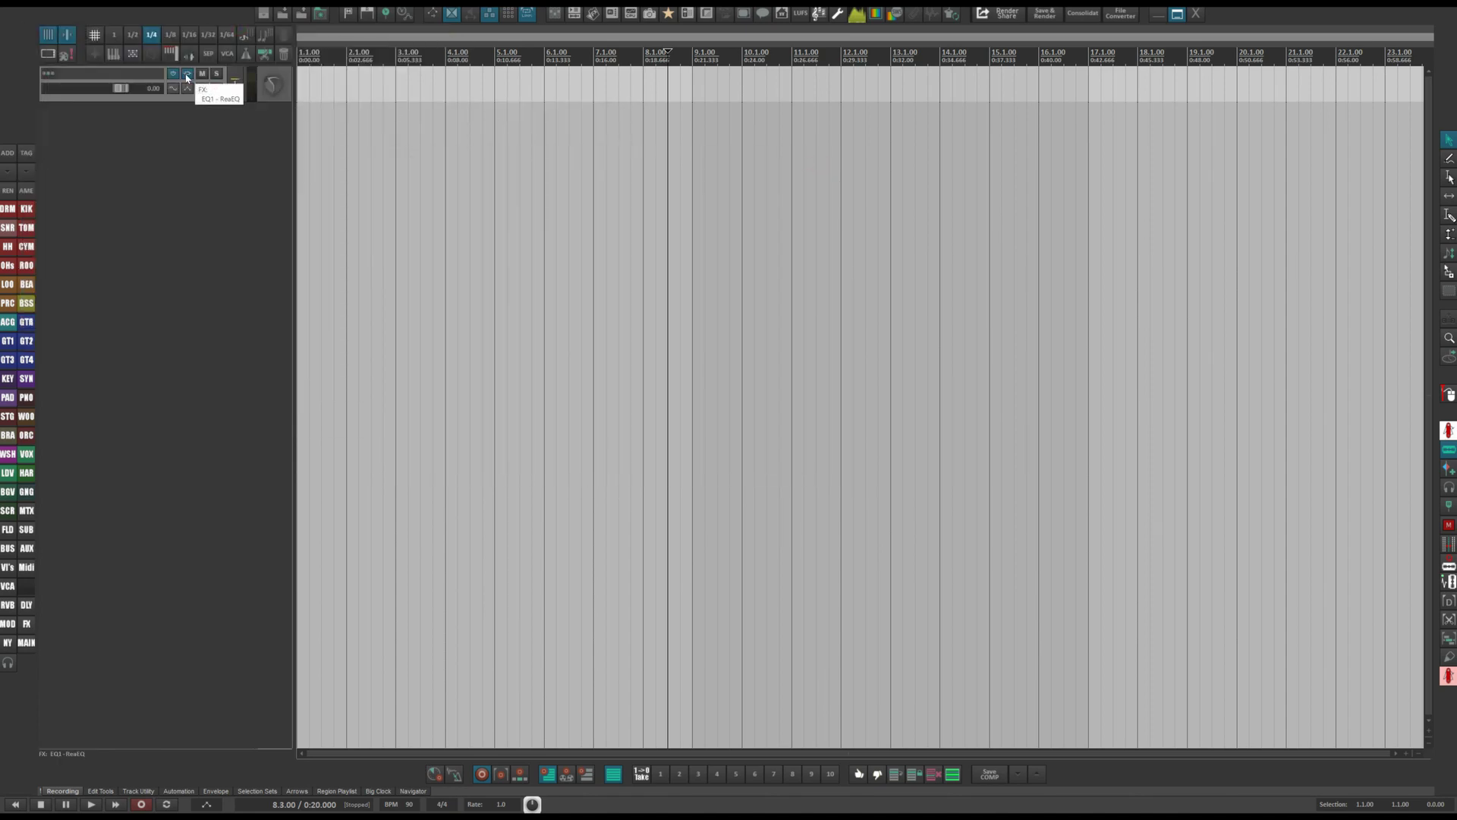
- Clear Track 1's effects and examine the numbered plug-ins in the Digital Comp and Analog Comp folders
{"action": "left_click", "coordinate": [187, 76]}
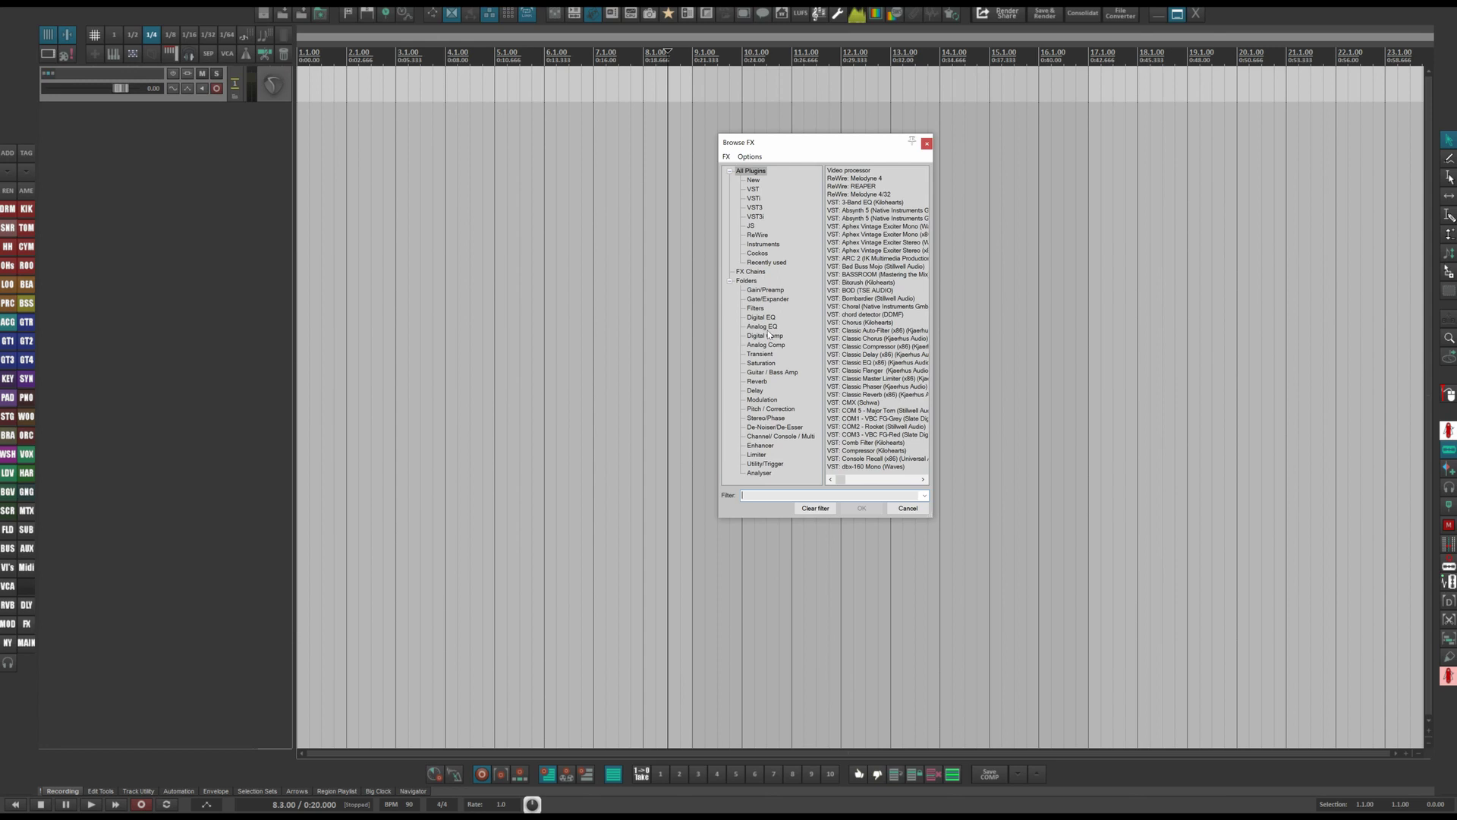
{"action": "left_click", "coordinate": [767, 334]}
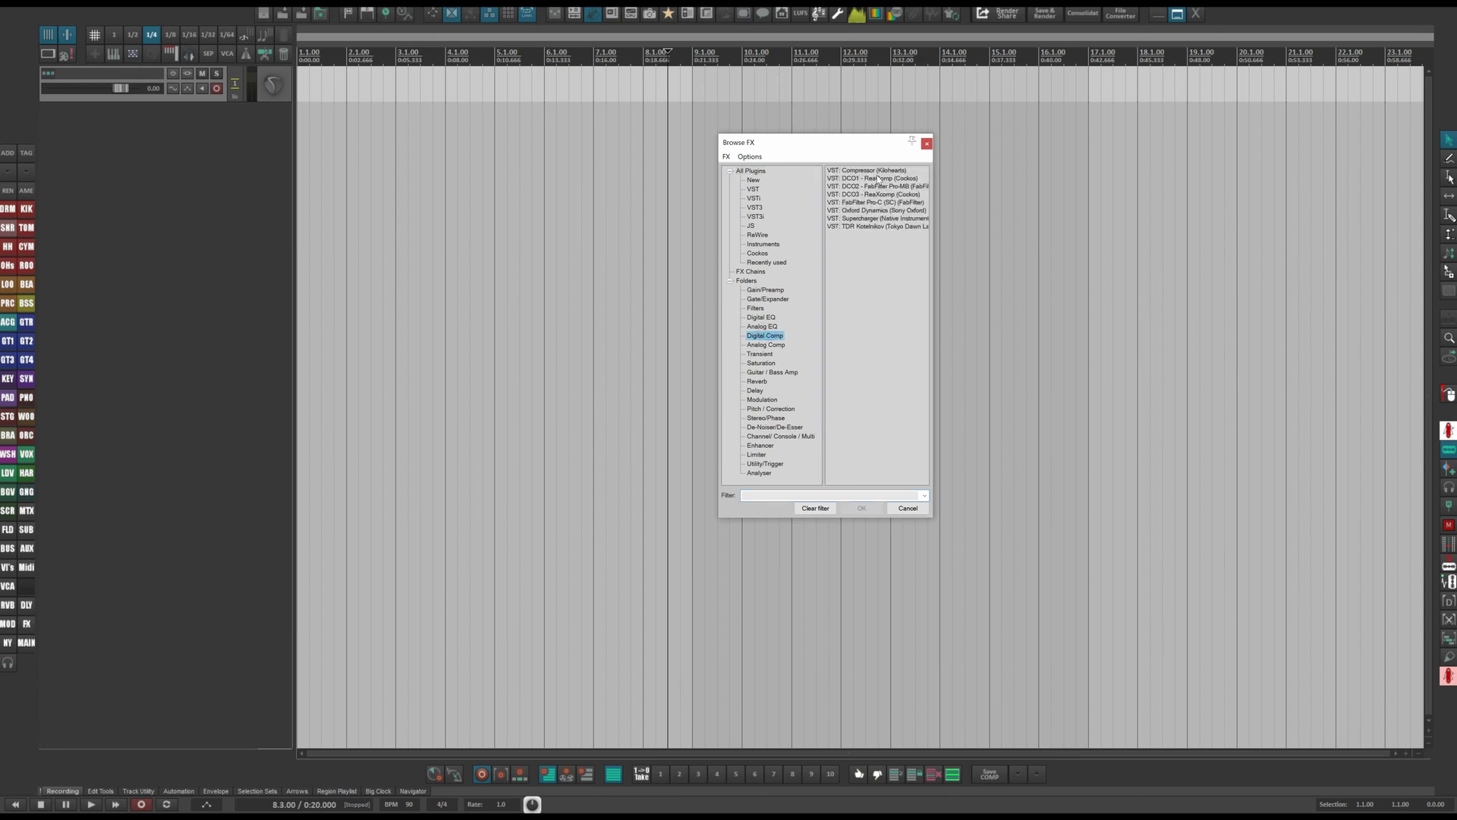
{"action": "left_click", "coordinate": [775, 345]}
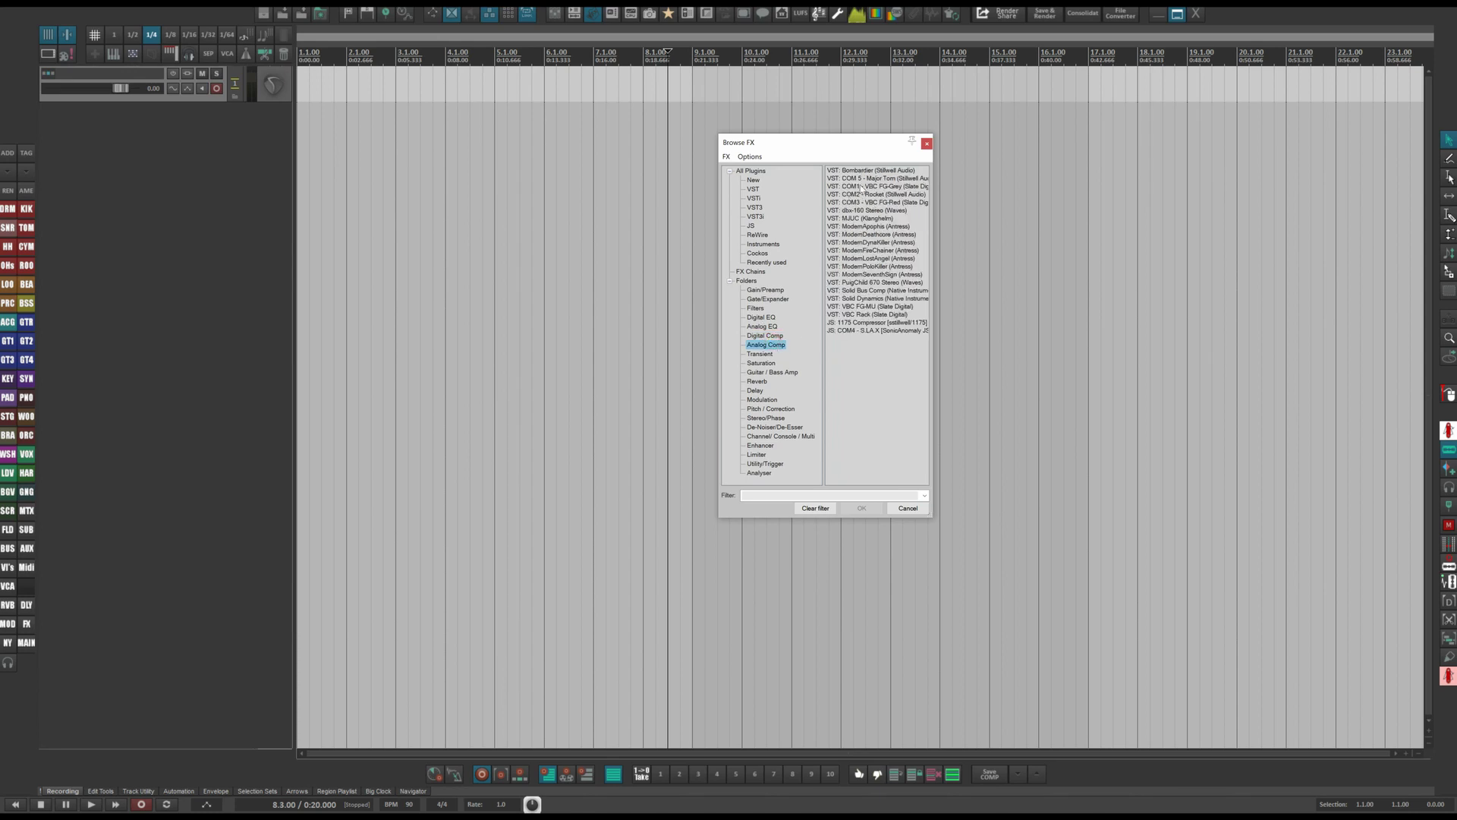
- Close the FX browser, add COM1 - VBC FG-Grey to Track 1 by searching for "com1" and move its window to the centre
{"action": "left_click", "coordinate": [926, 144]}
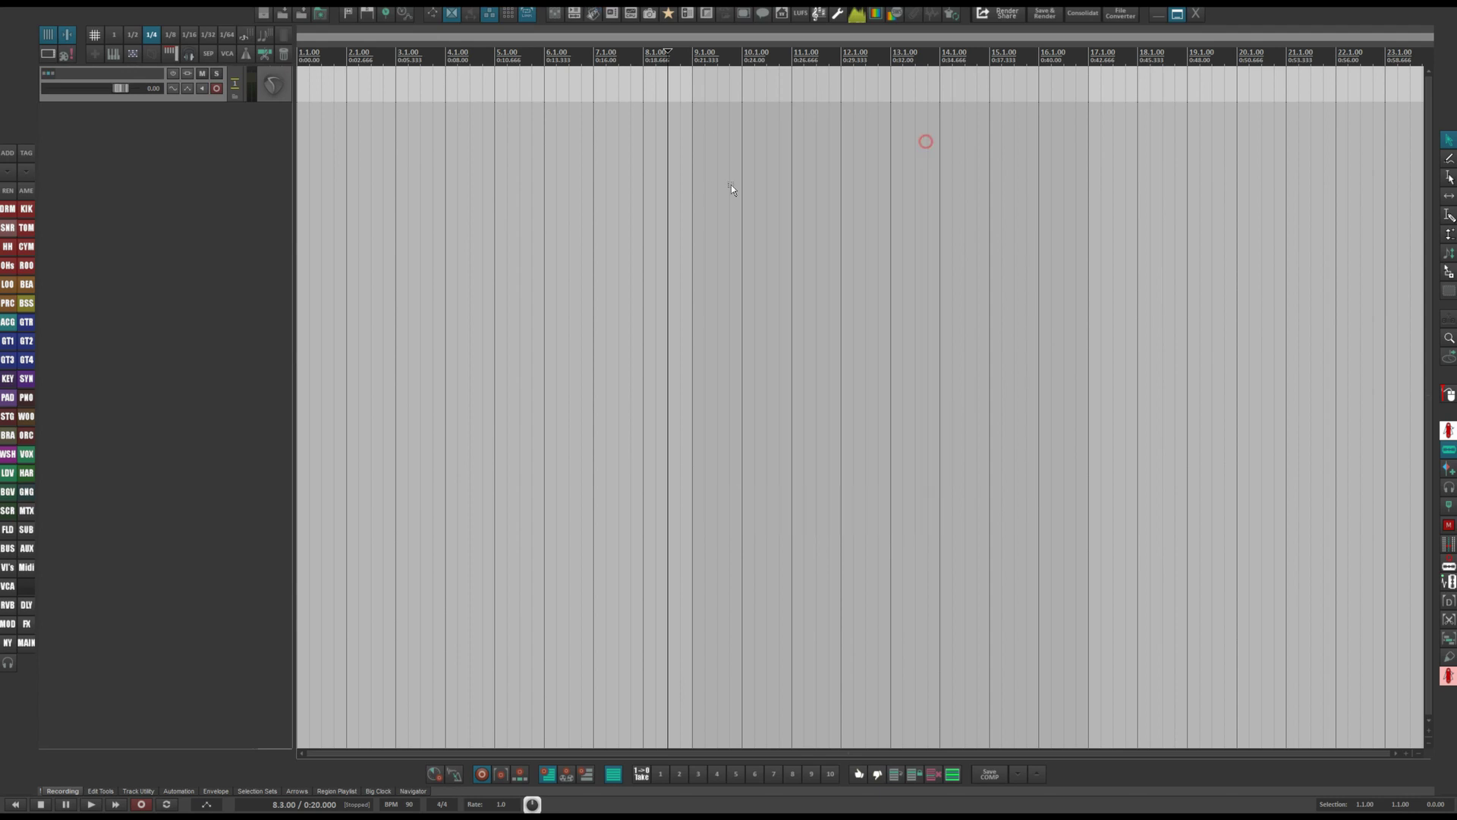
{"action": "left_click", "coordinate": [187, 74]}
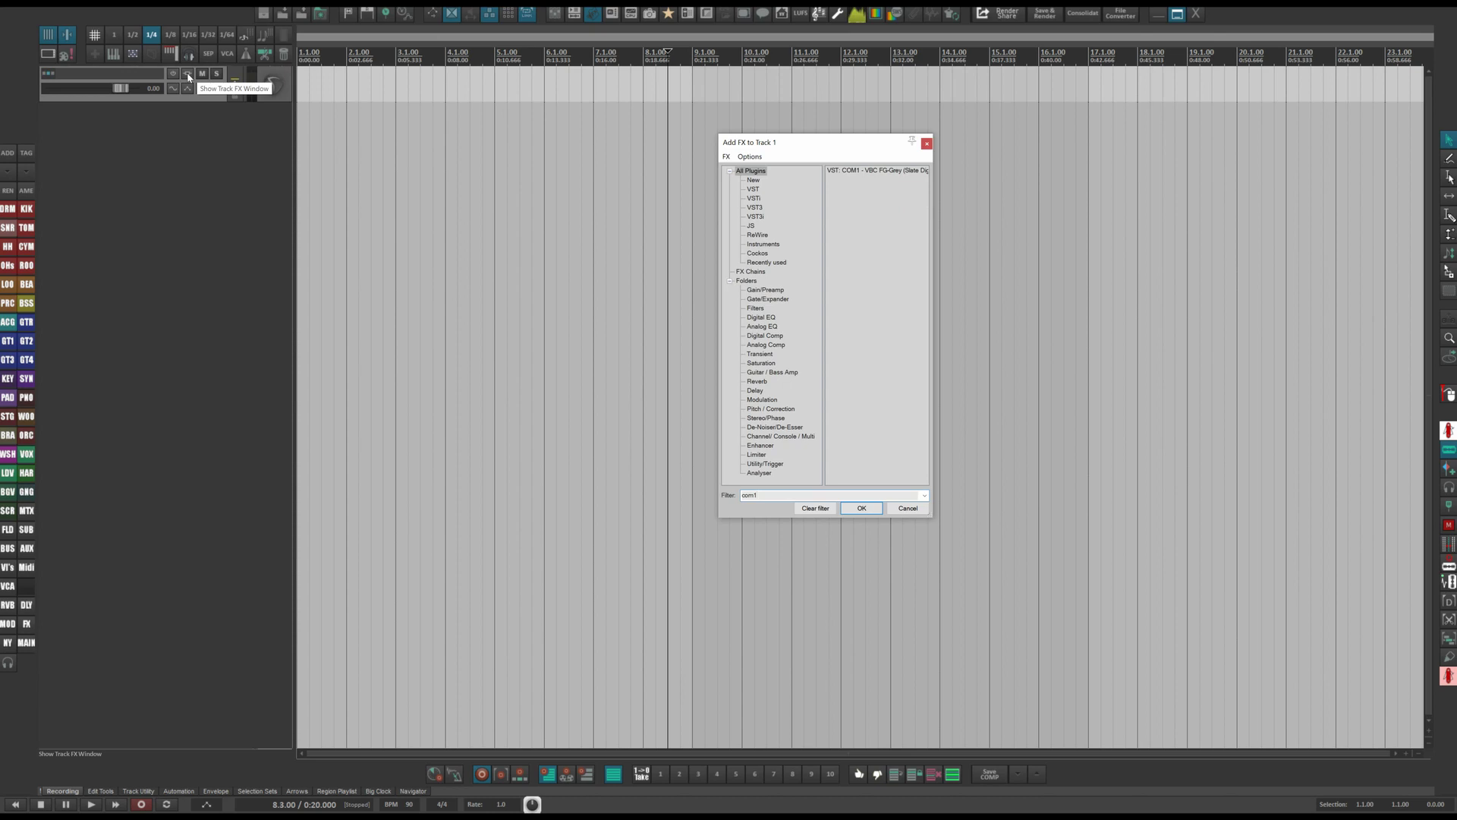
{"action": "key", "text": "Return"}
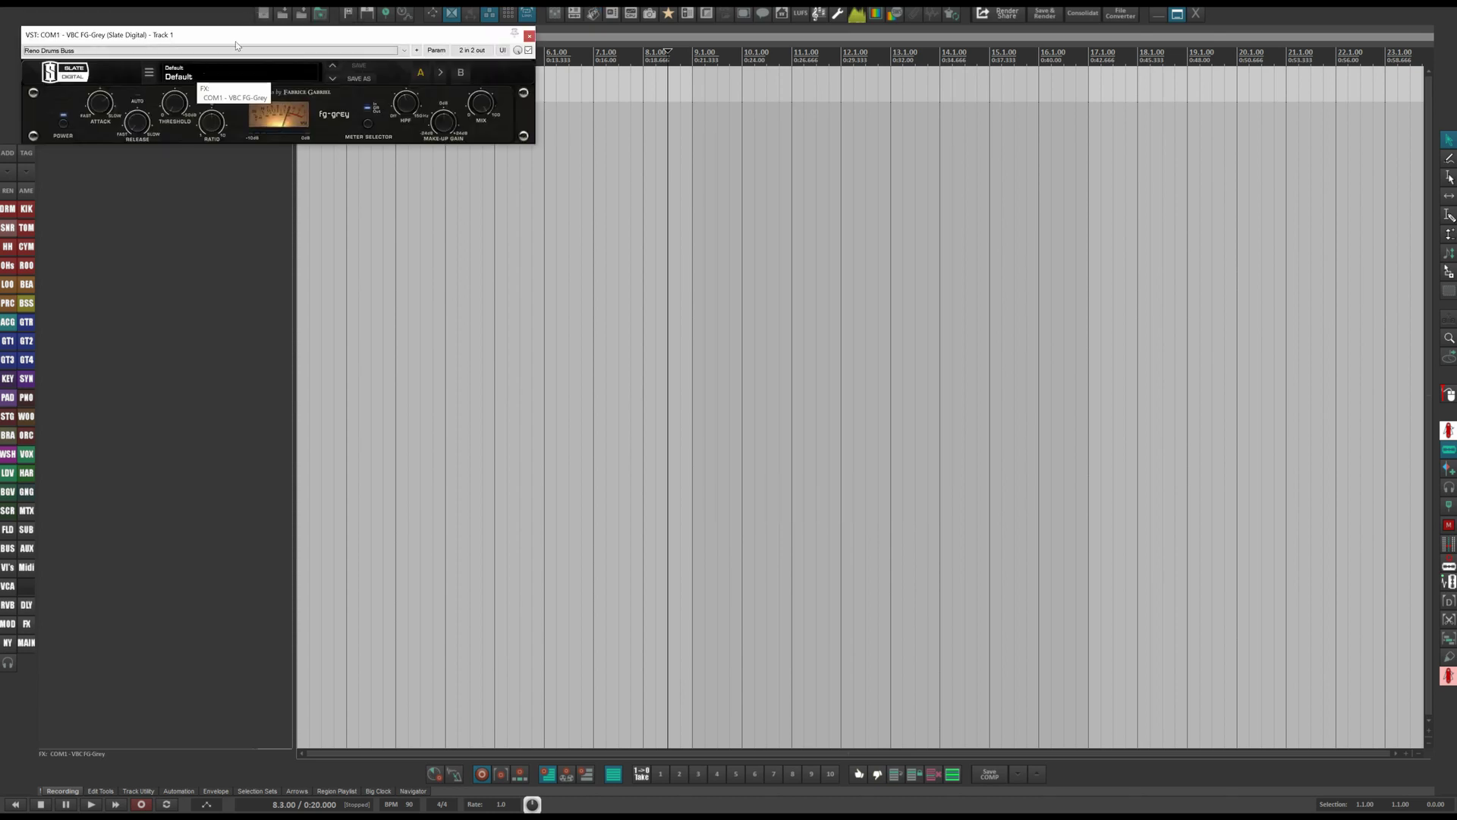
{"action": "left_click_drag", "start_coordinate": [235, 41], "coordinate": [773, 160]}
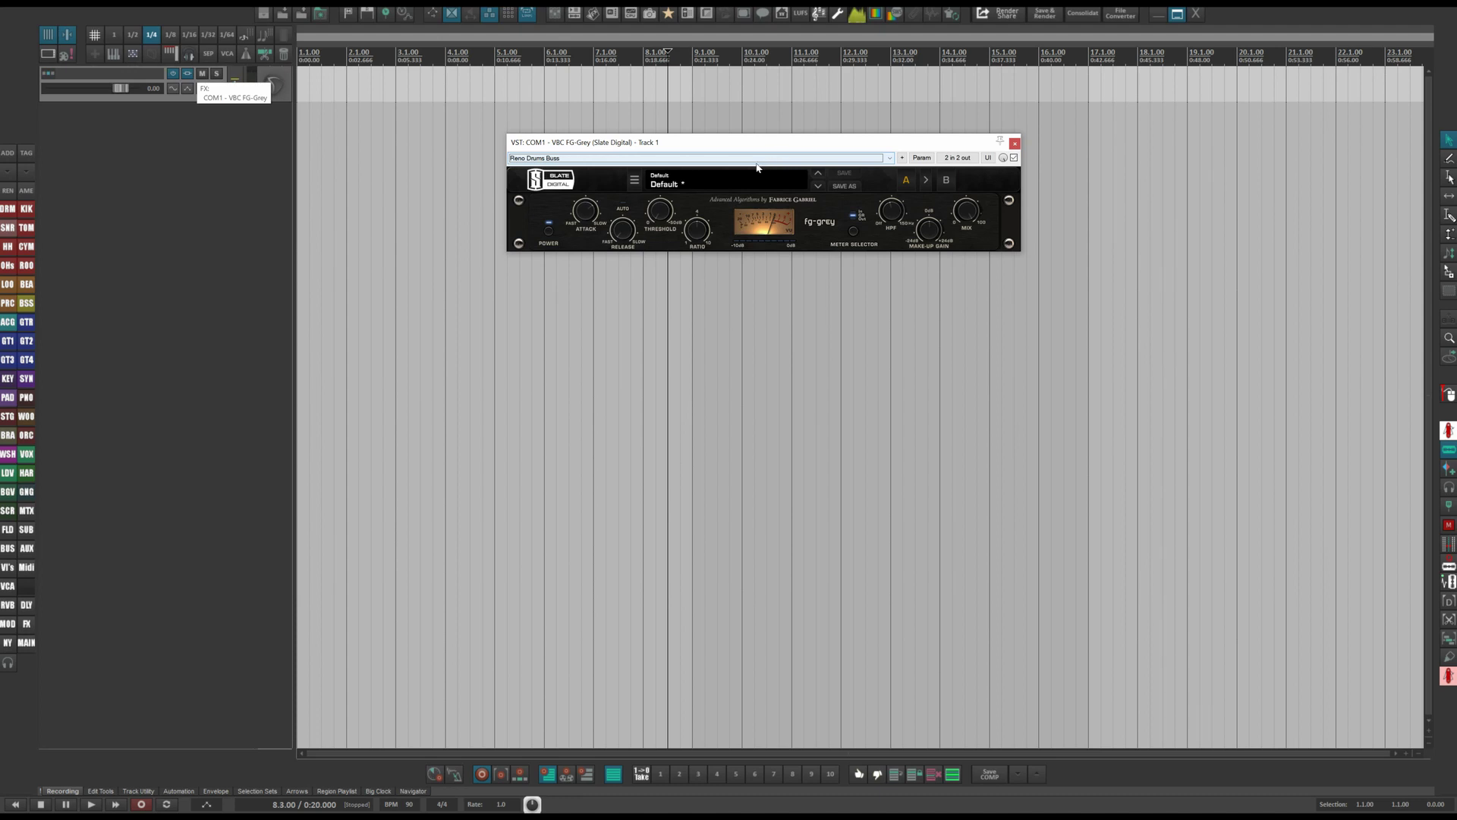
- Add EQ1 - ReaEQ to Track 1's effects chain after the FG-Grey compressor by searching for "eq1"
{"action": "left_click", "coordinate": [188, 76]}
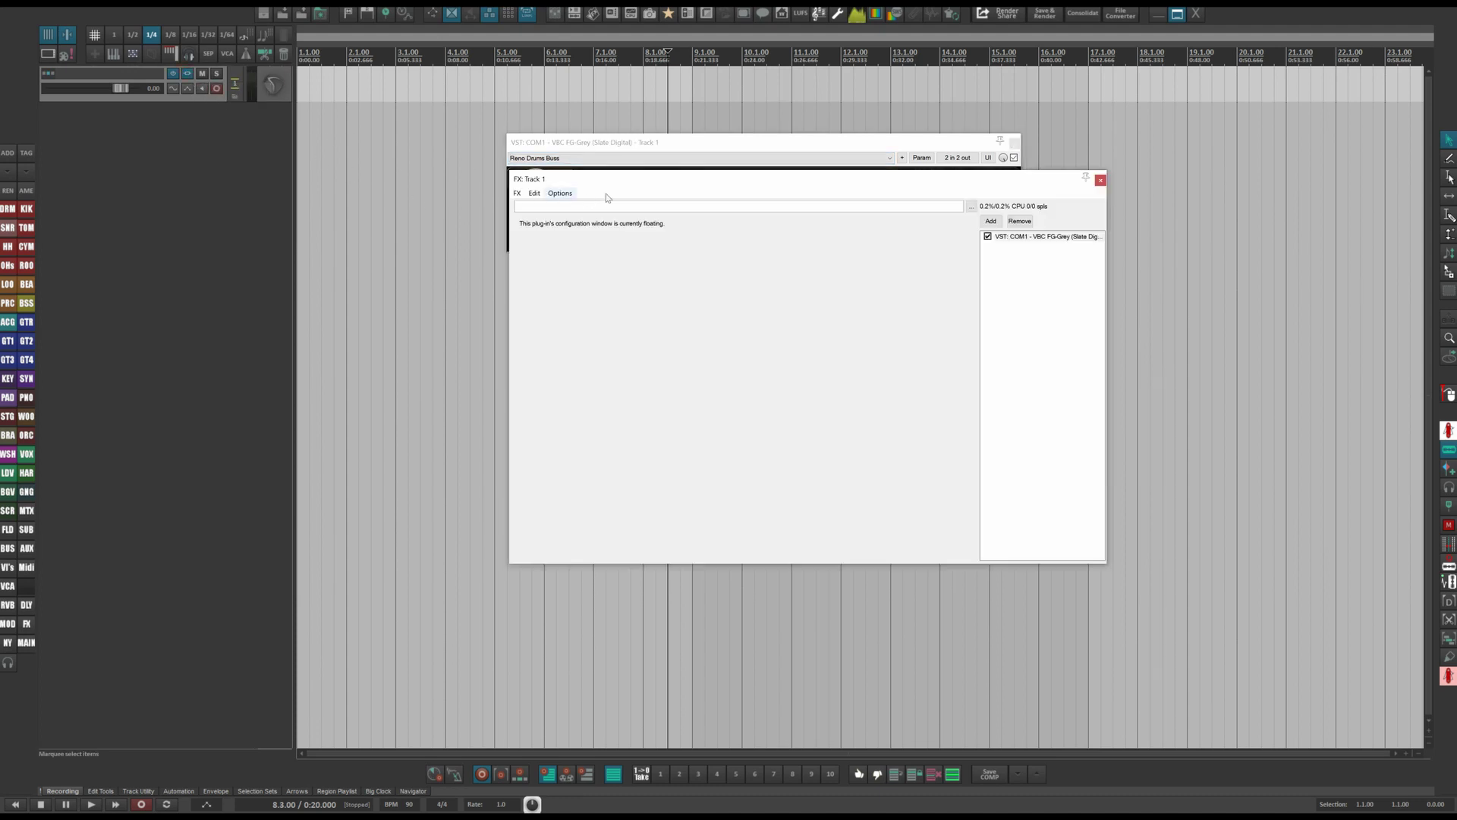
{"action": "left_click", "coordinate": [991, 220]}
{"action": "type", "text": "e"}
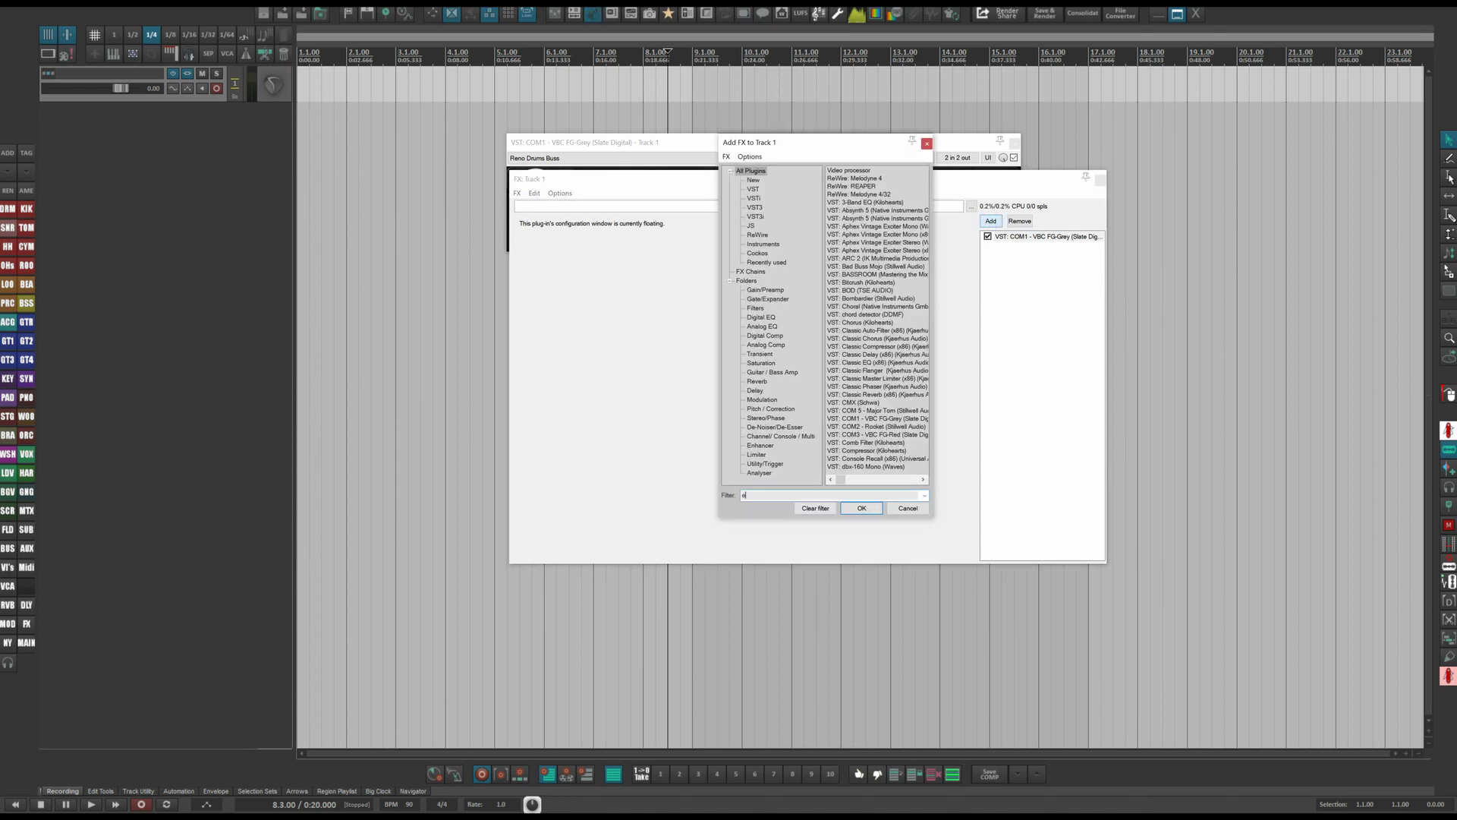
{"action": "type", "text": "q1"}
{"action": "key", "text": "Return"}
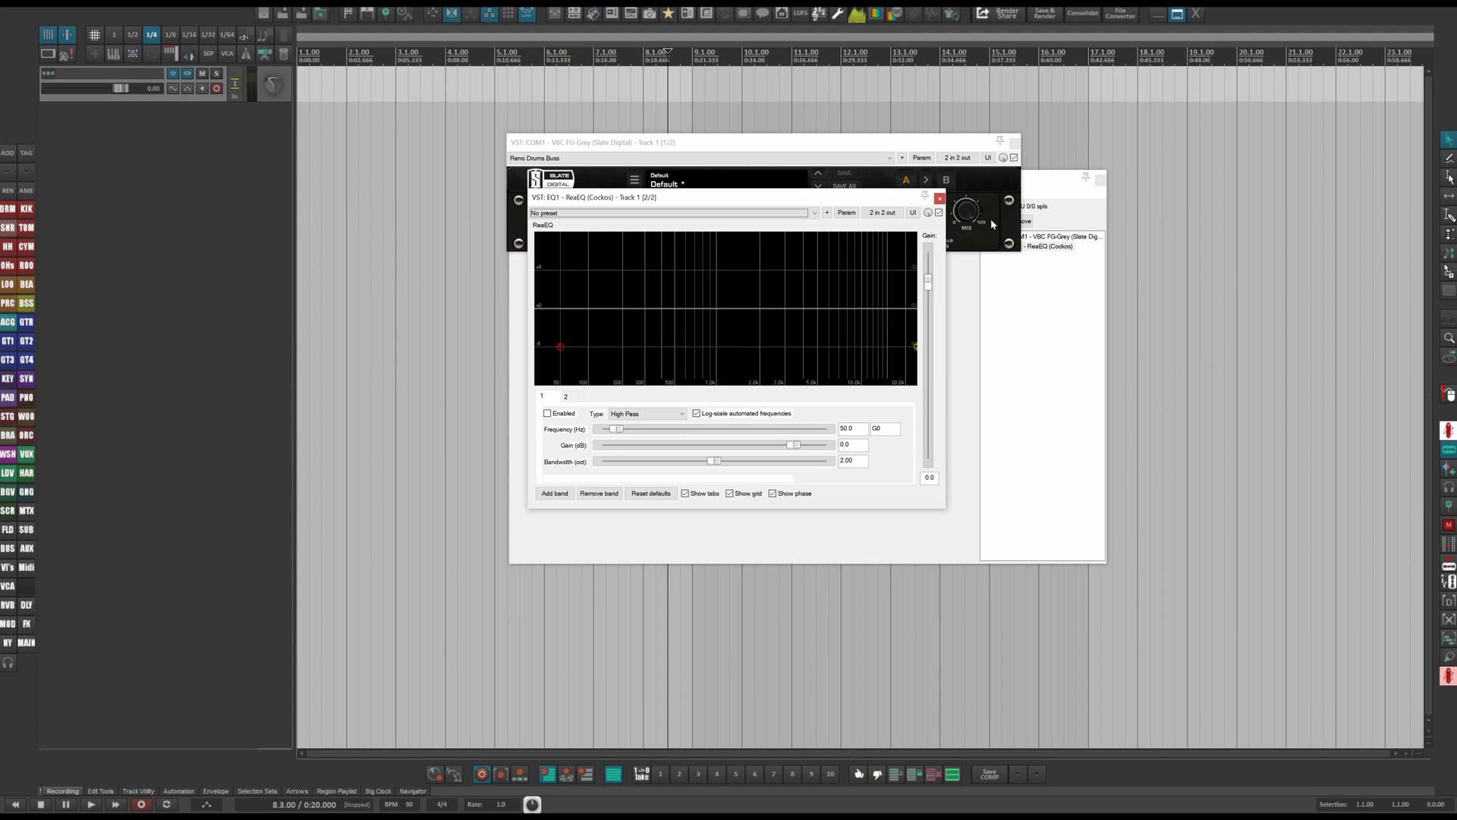
- Move the ReaEQ window aside and close both plug-in windows and Track 1's FX chain window
{"action": "left_click_drag", "start_coordinate": [858, 199], "coordinate": [903, 189]}
{"action": "left_click", "coordinate": [984, 189]}
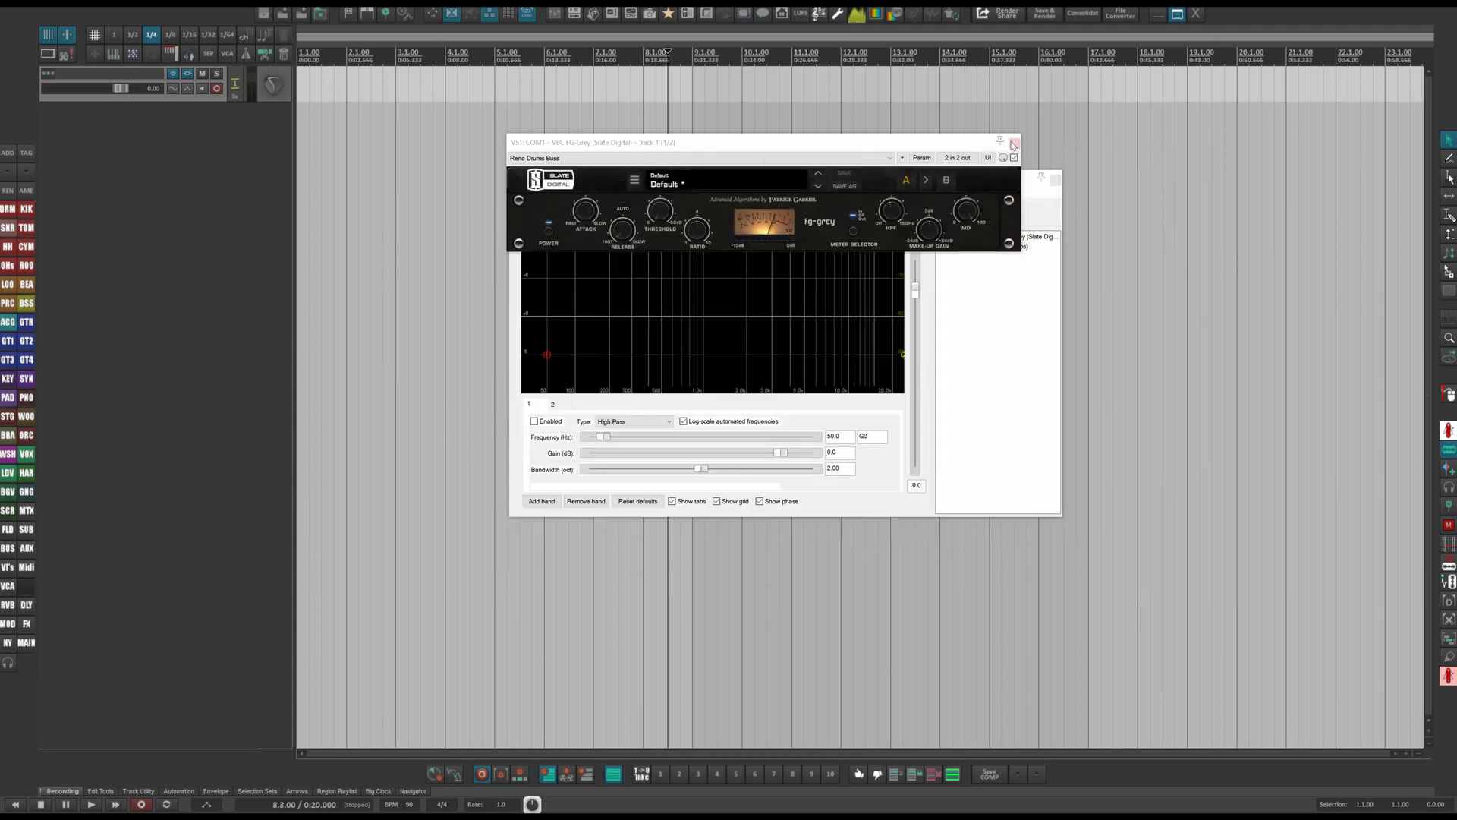
{"action": "left_click", "coordinate": [1015, 142]}
{"action": "left_click", "coordinate": [1055, 180]}
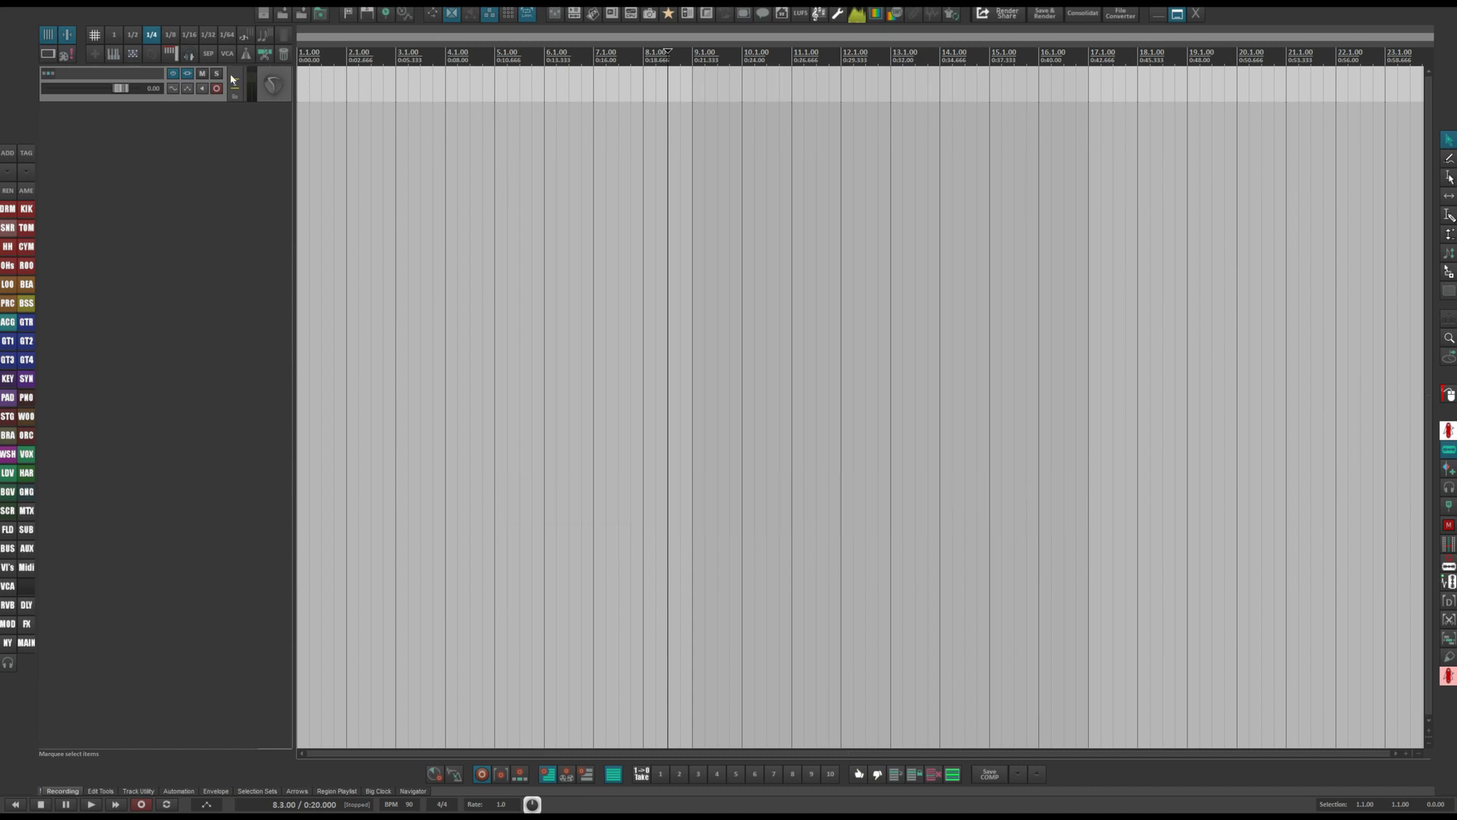
- Open the FX browser and examine the commands for EQ1 - ReaEQ in the Digital EQ folder and the browser's own options
{"action": "left_click", "coordinate": [190, 58]}
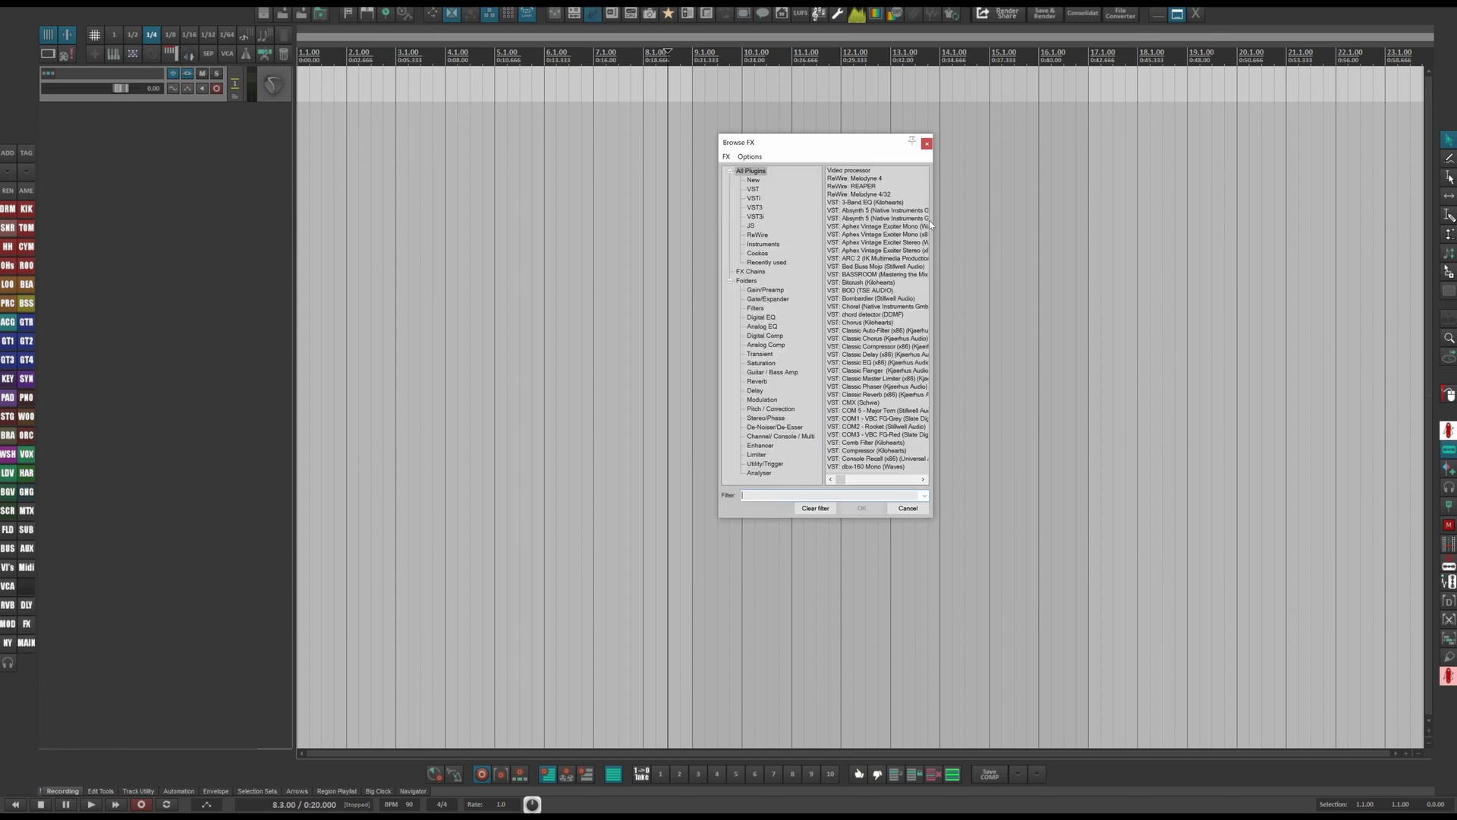
{"action": "left_click", "coordinate": [762, 317]}
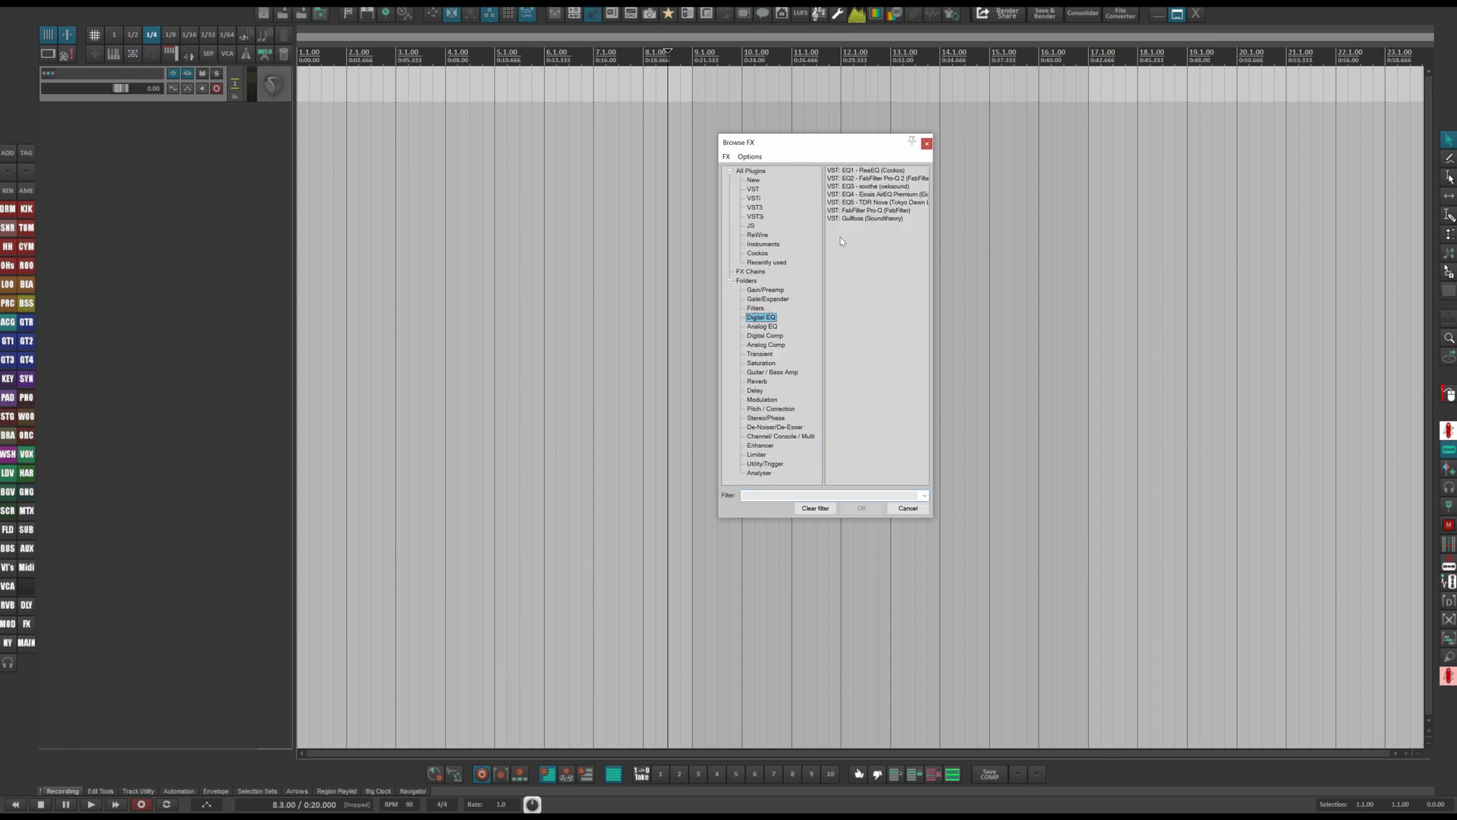
{"action": "right_click", "coordinate": [869, 171]}
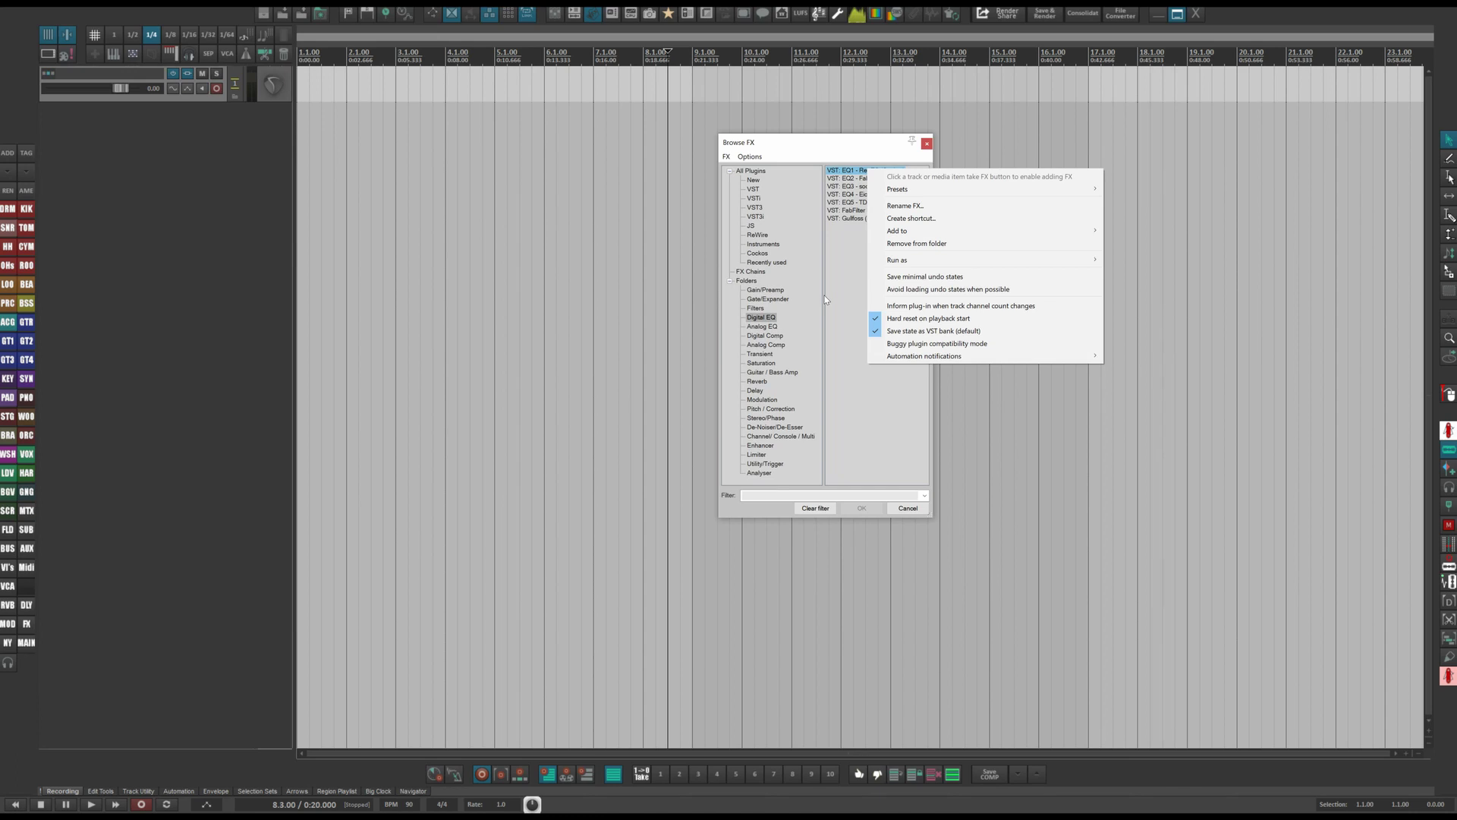
{"action": "left_click", "coordinate": [872, 143]}
{"action": "left_click_drag", "start_coordinate": [872, 143], "coordinate": [724, 145]}
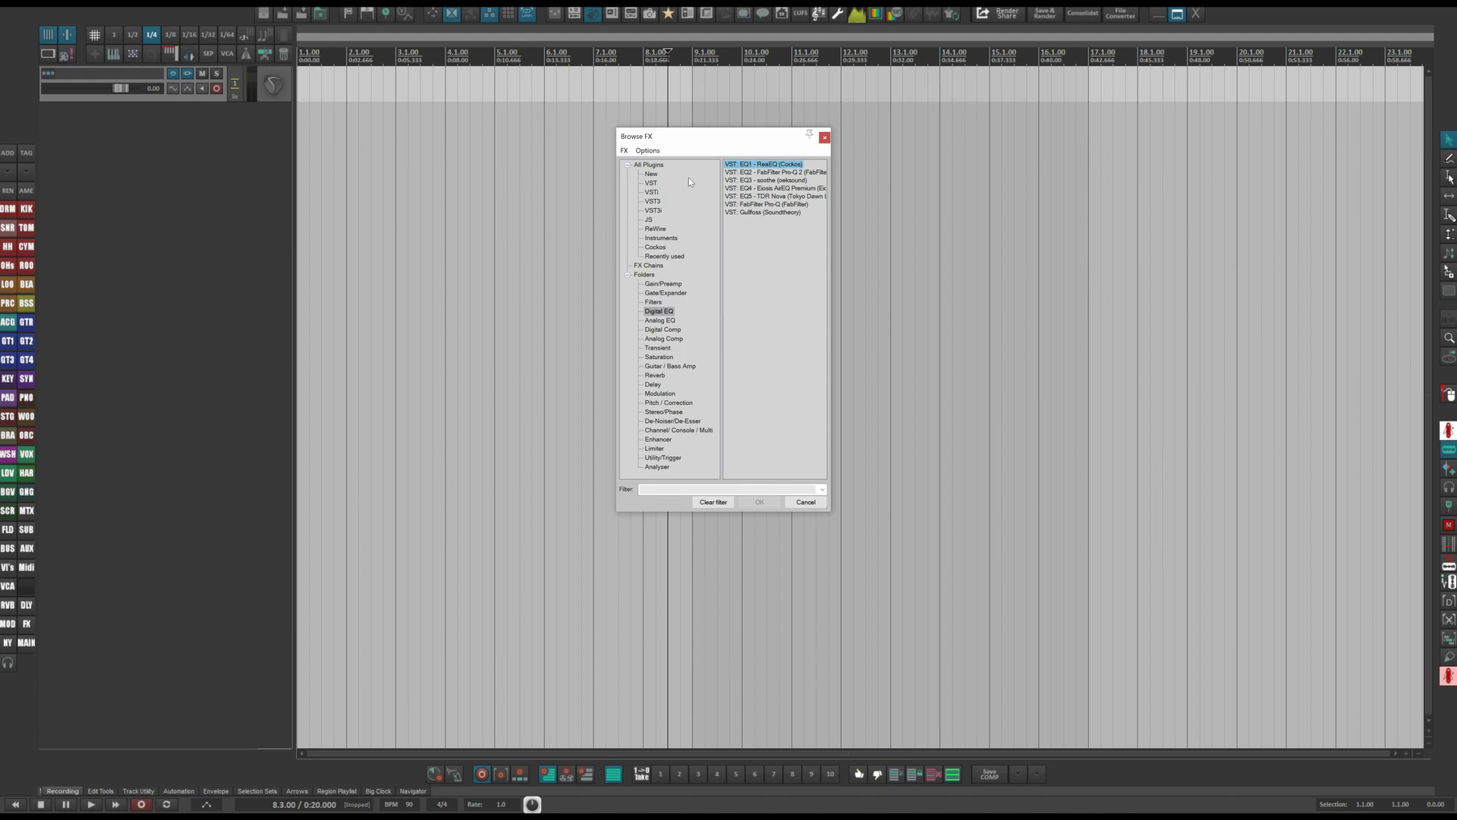
{"action": "right_click", "coordinate": [694, 143]}
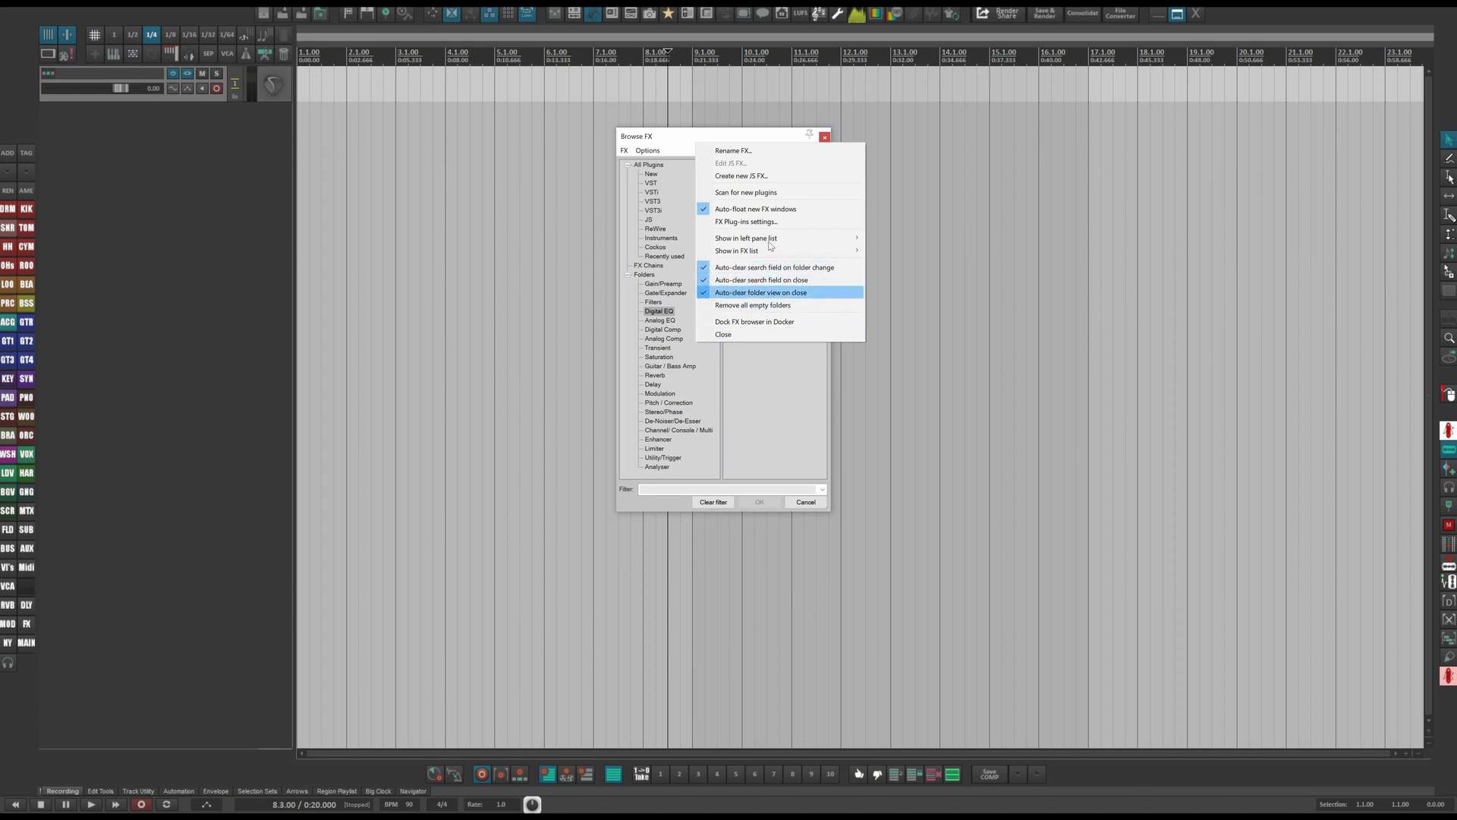
{"action": "left_click", "coordinate": [759, 136]}
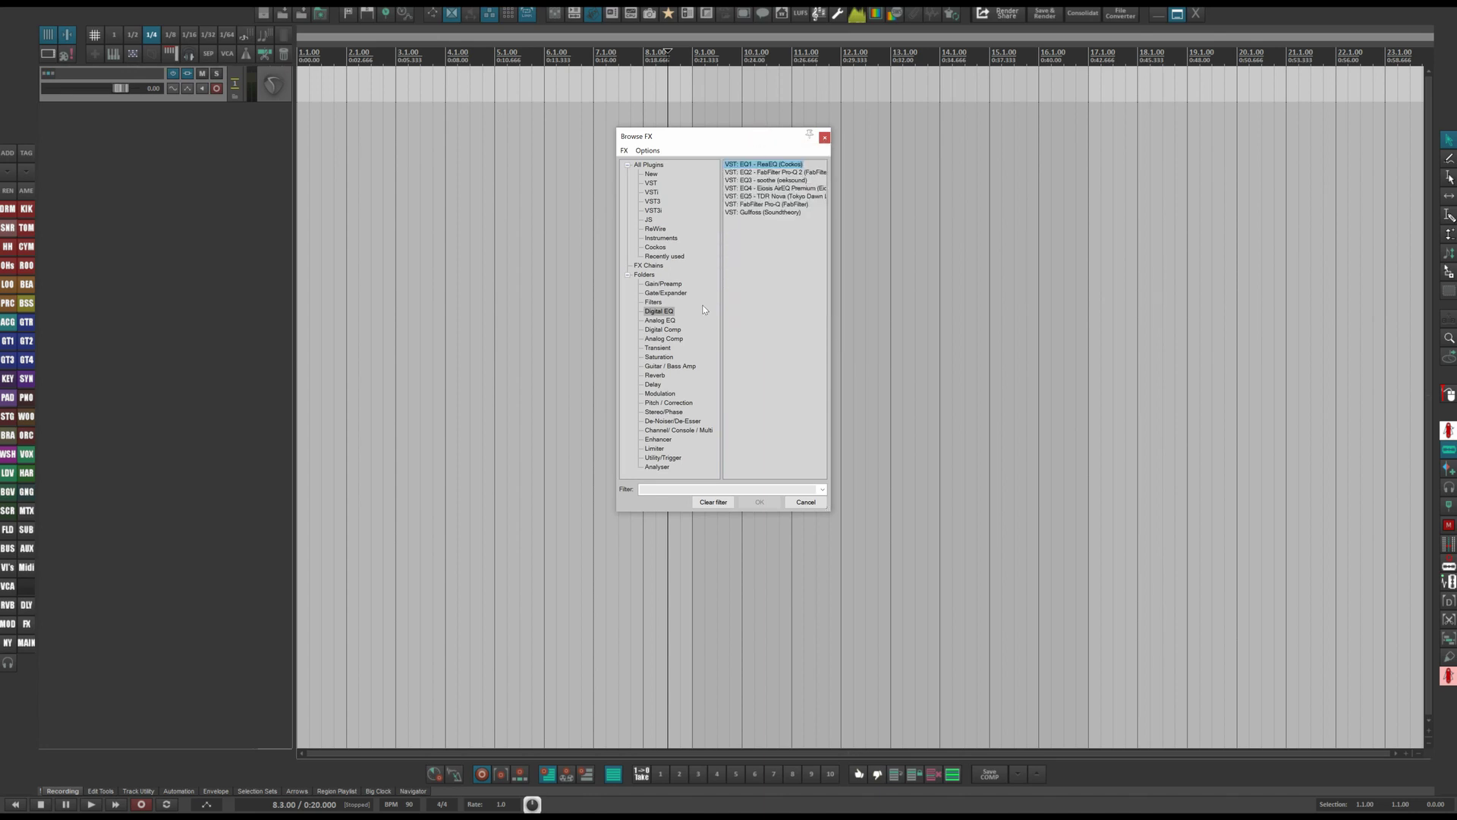
- Open the source code of the JS 1175 Compressor from the Analog Comp folder for editing
{"action": "left_click", "coordinate": [665, 339]}
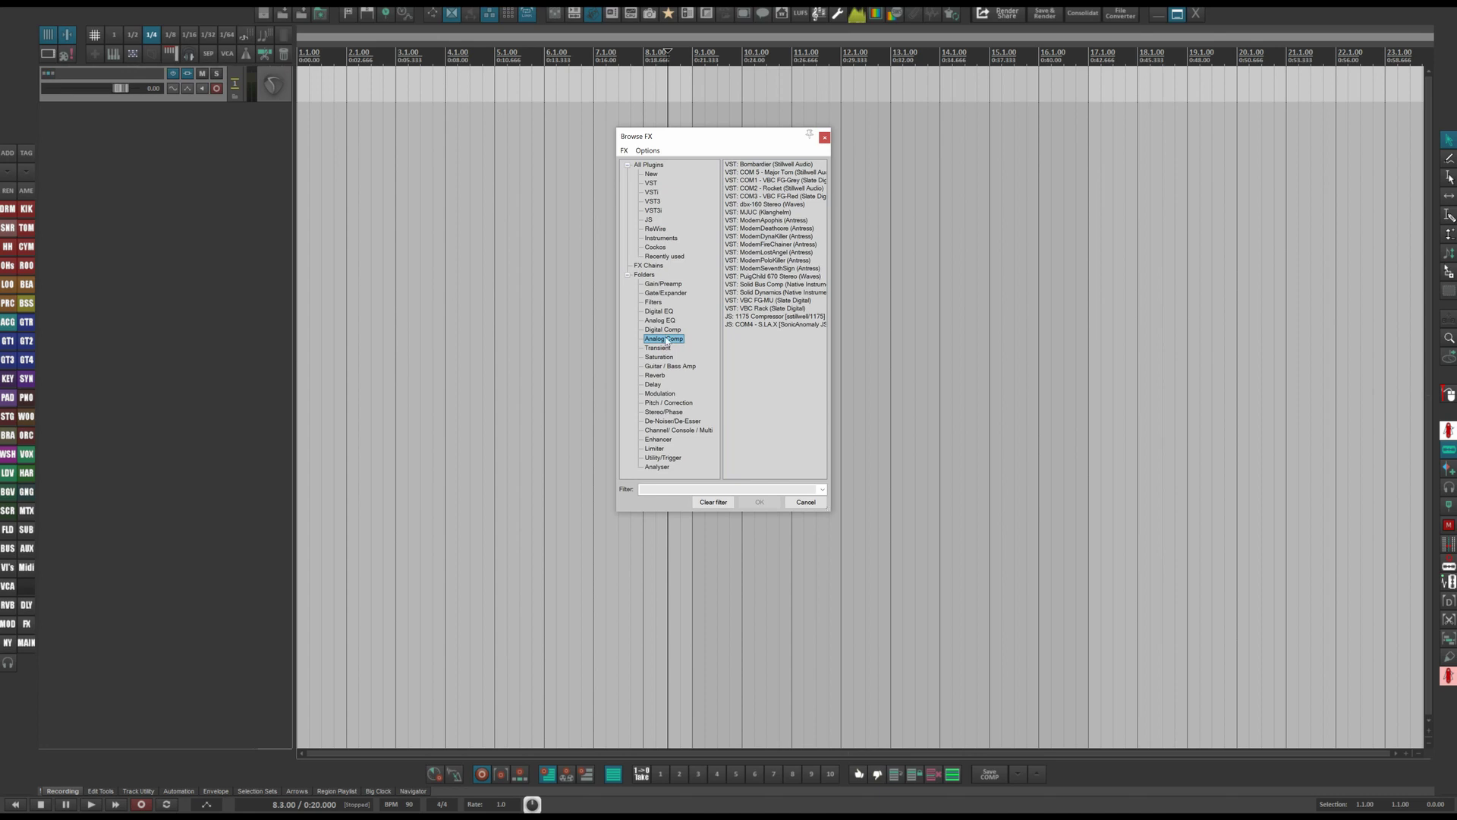
{"action": "left_click", "coordinate": [780, 323]}
{"action": "left_click", "coordinate": [748, 316]}
{"action": "right_click", "coordinate": [748, 316]}
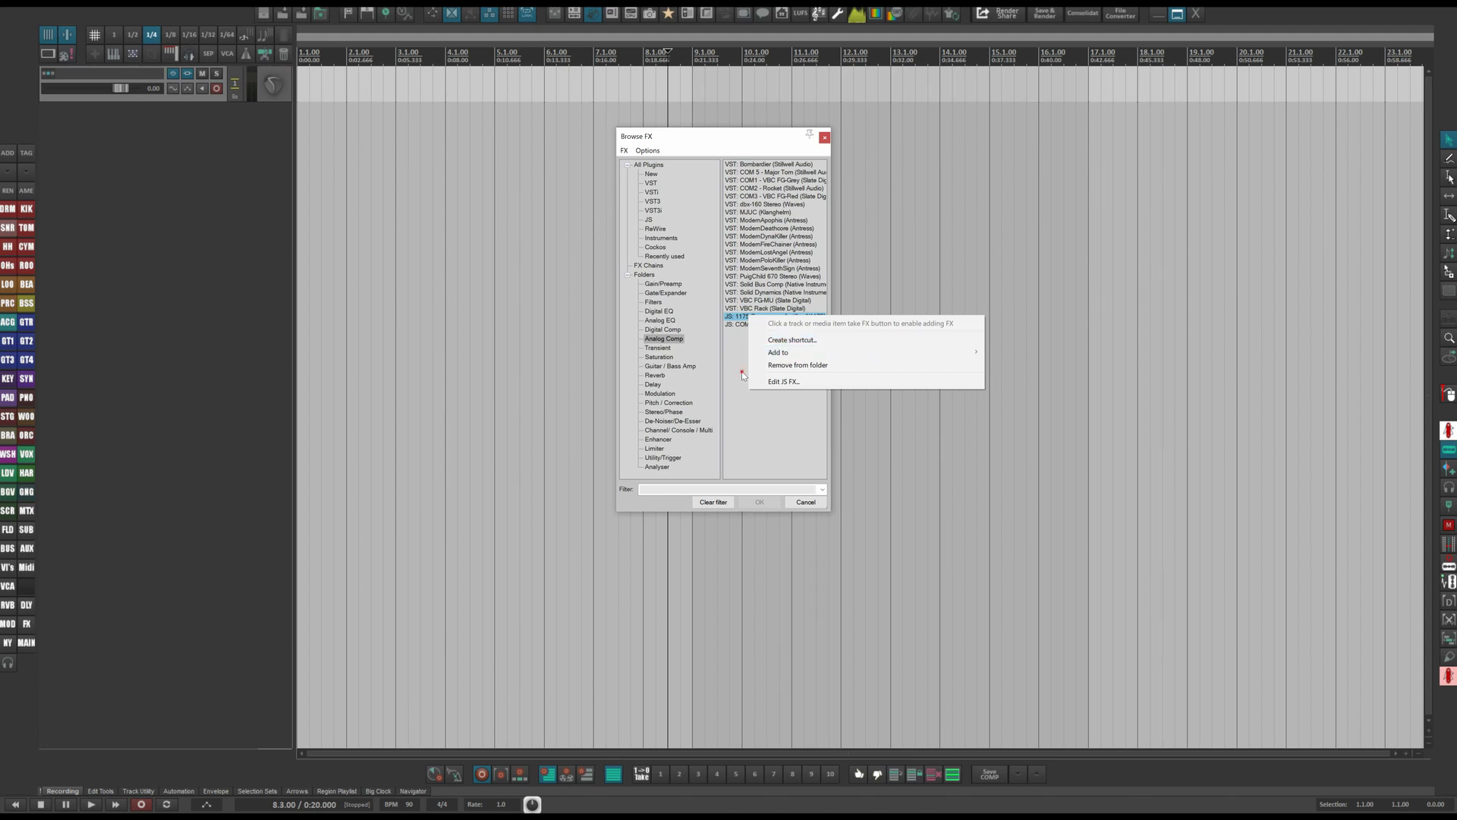
{"action": "left_click", "coordinate": [741, 371]}
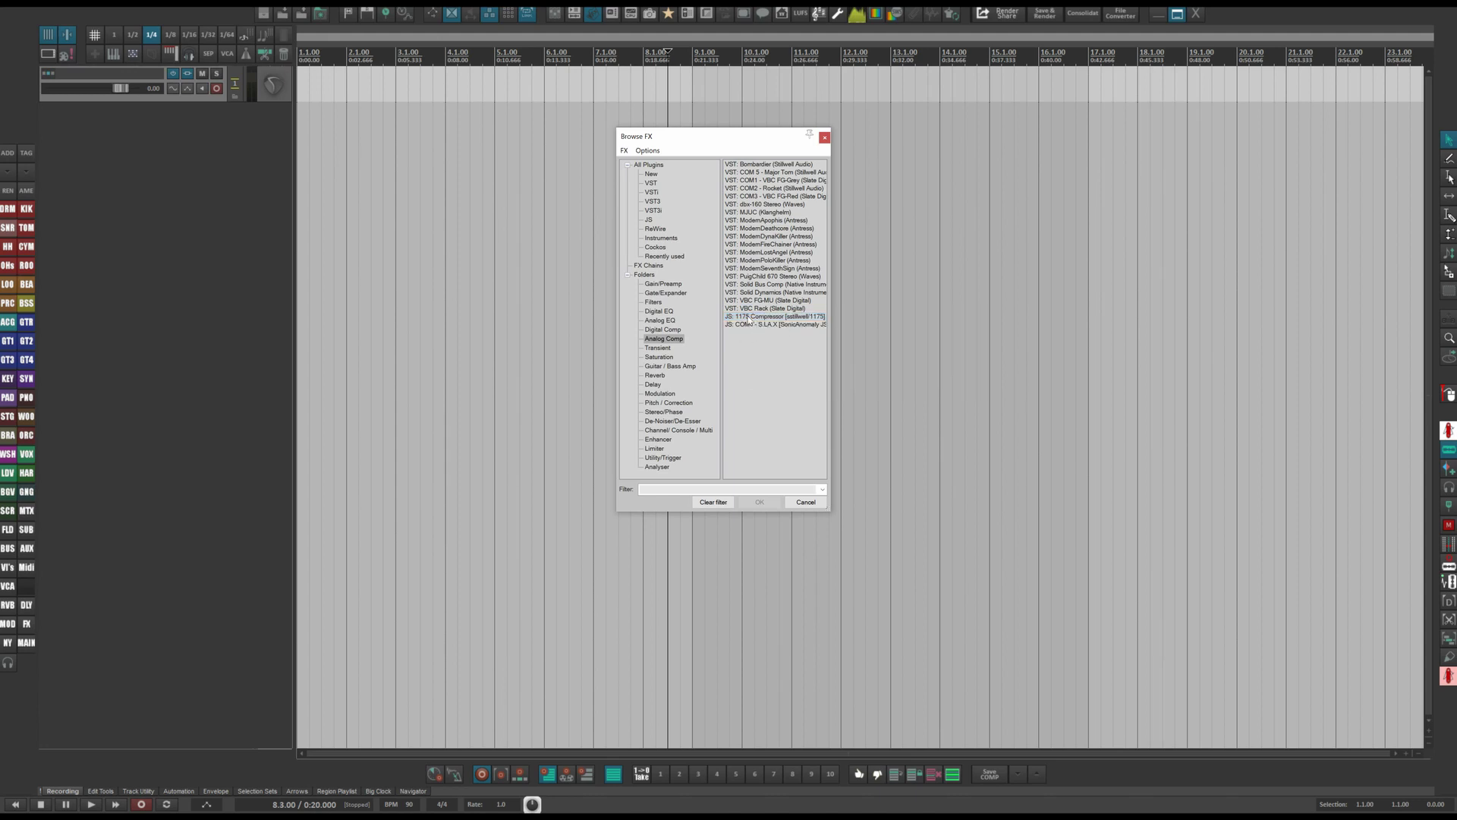
{"action": "right_click", "coordinate": [747, 320]}
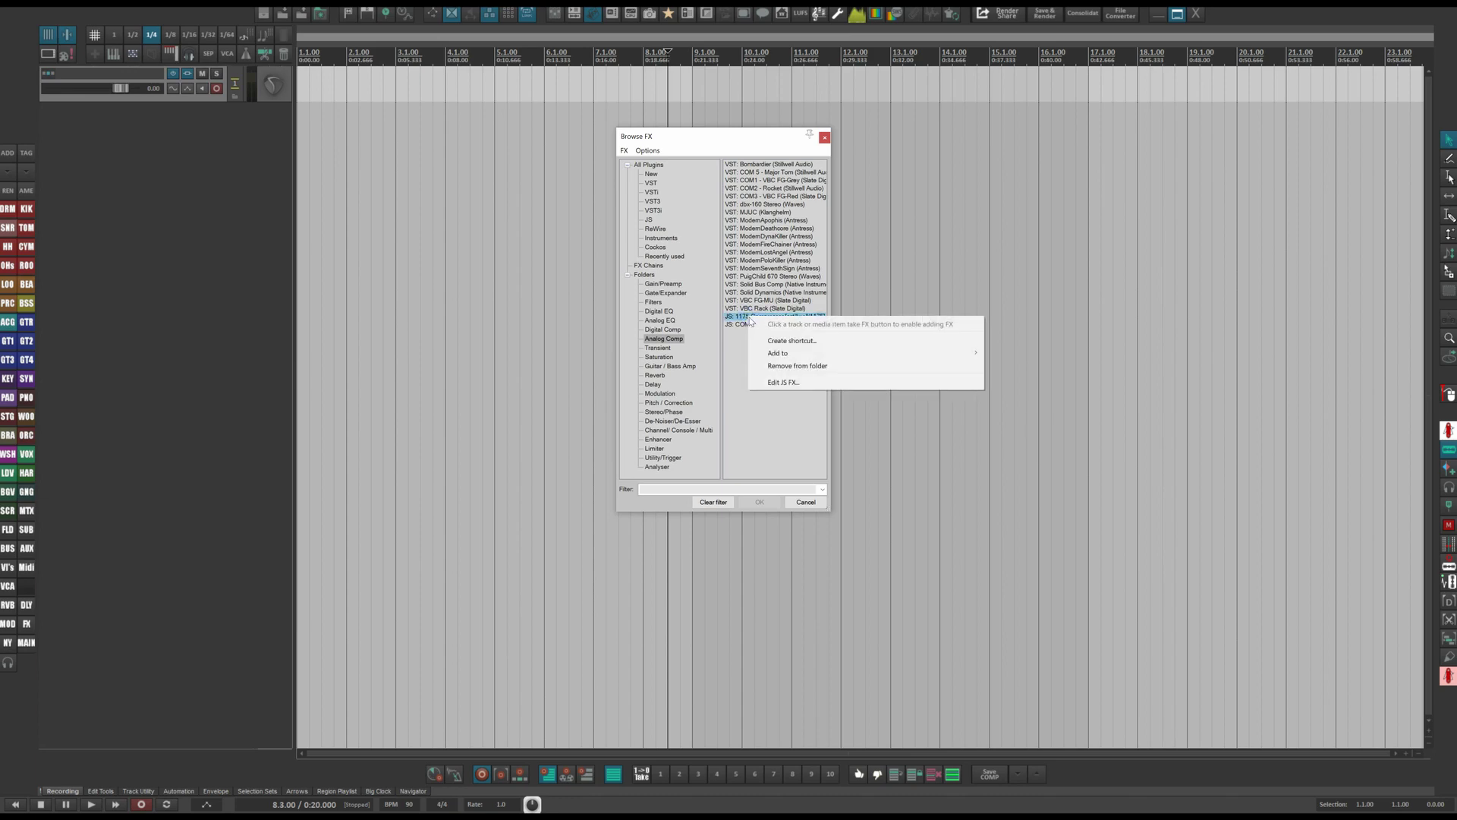
{"action": "left_click", "coordinate": [783, 381]}
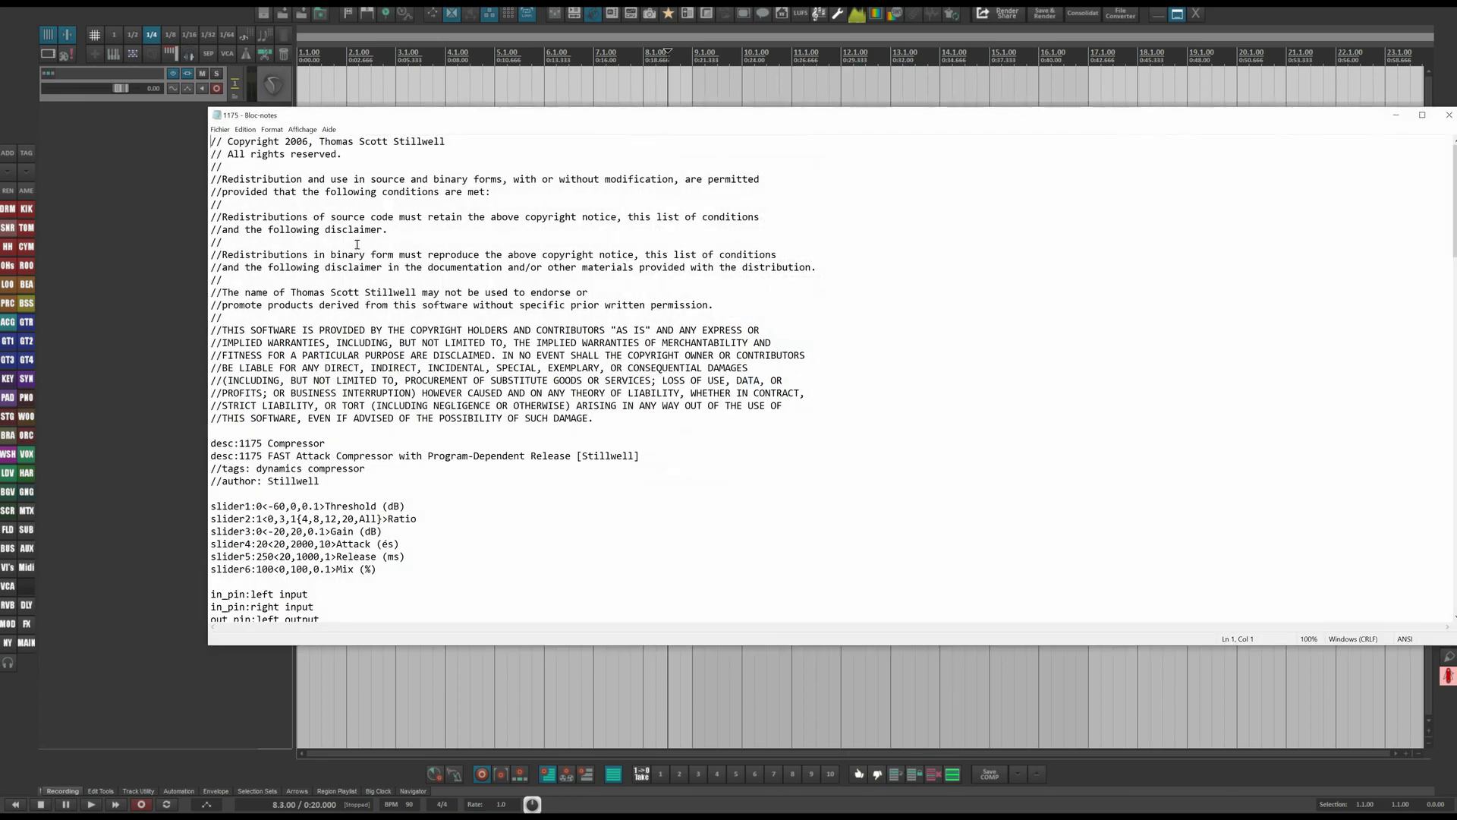
- Prefix the 1175 Compressor's first desc line with "COM6 - ", save the file and close the text editor
{"action": "left_click", "coordinate": [239, 442]}
{"action": "type", "text": "COM"}
{"action": "mouse_move", "coordinate": [733, 118]}
{"action": "left_mouse_down"}
{"action": "mouse_move", "coordinate": [895, 626]}
{"action": "mouse_move", "coordinate": [853, 542]}
{"action": "mouse_move", "coordinate": [883, 352]}
{"action": "mouse_move", "coordinate": [724, 122]}
{"action": "left_mouse_up"}
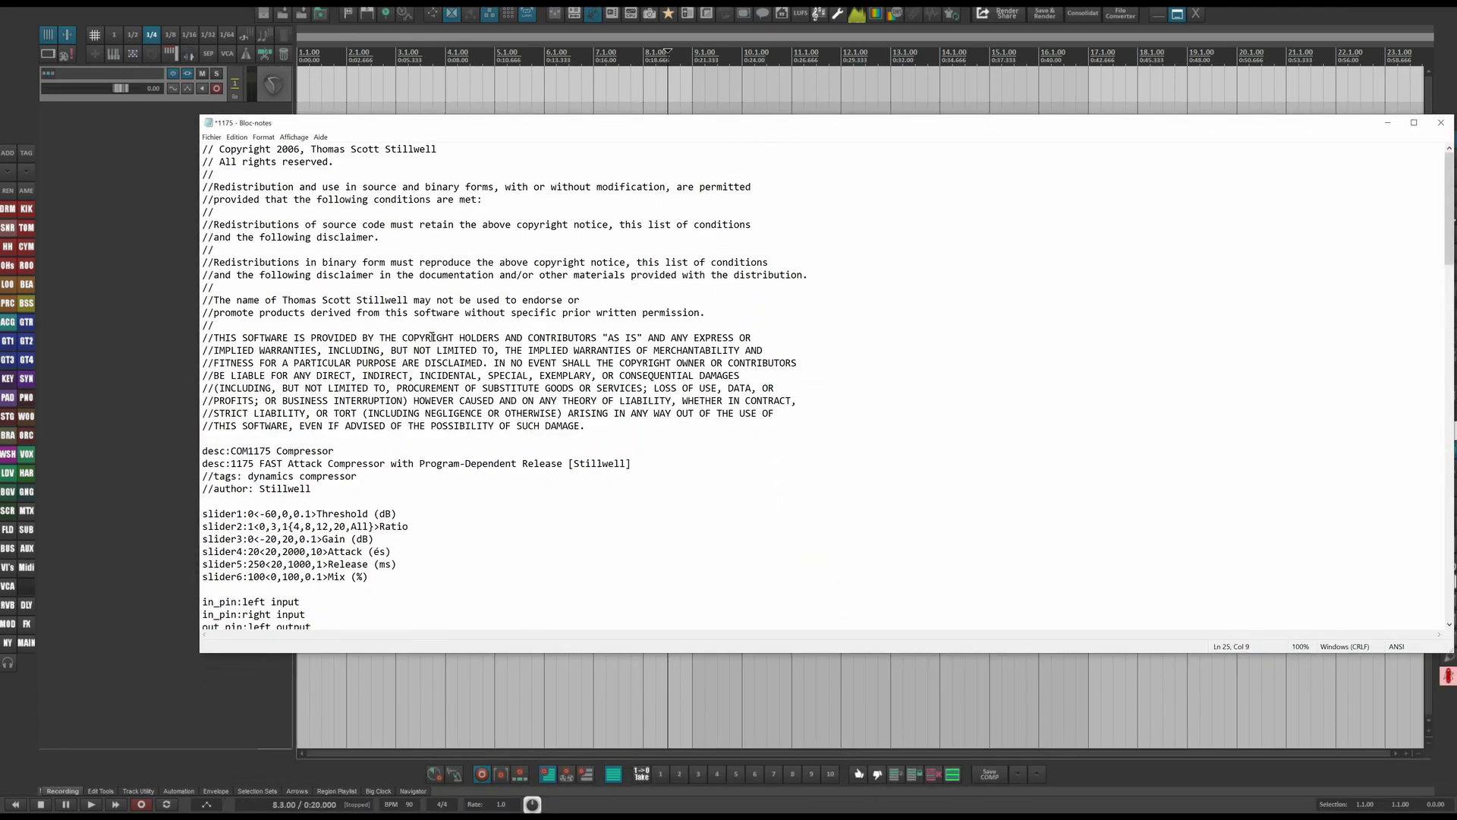
{"action": "type", "text": "6 -"}
{"action": "left_click", "coordinate": [533, 499]}
{"action": "key", "text": "ctrl+s"}
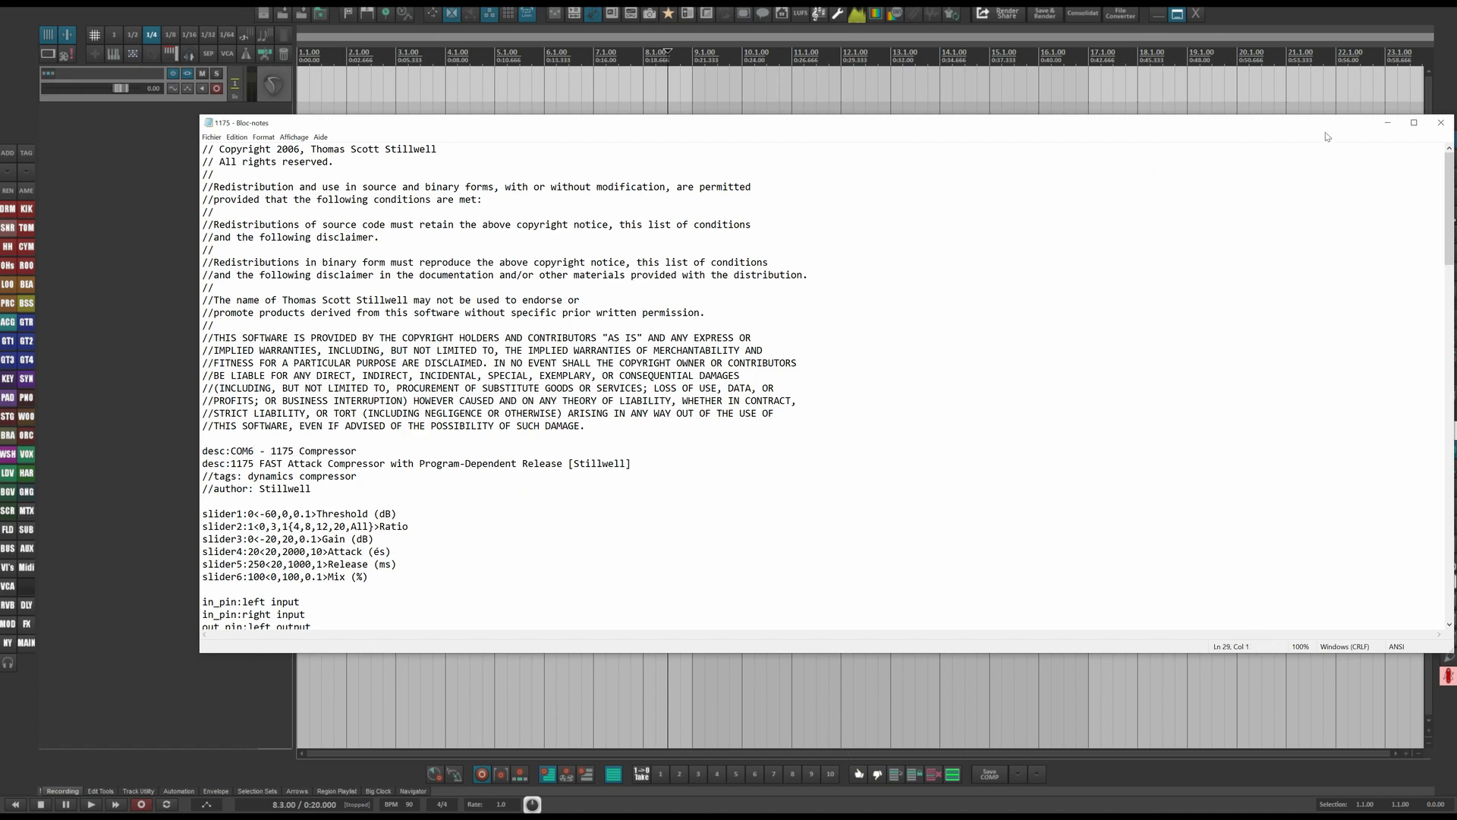
{"action": "left_click", "coordinate": [1440, 122]}
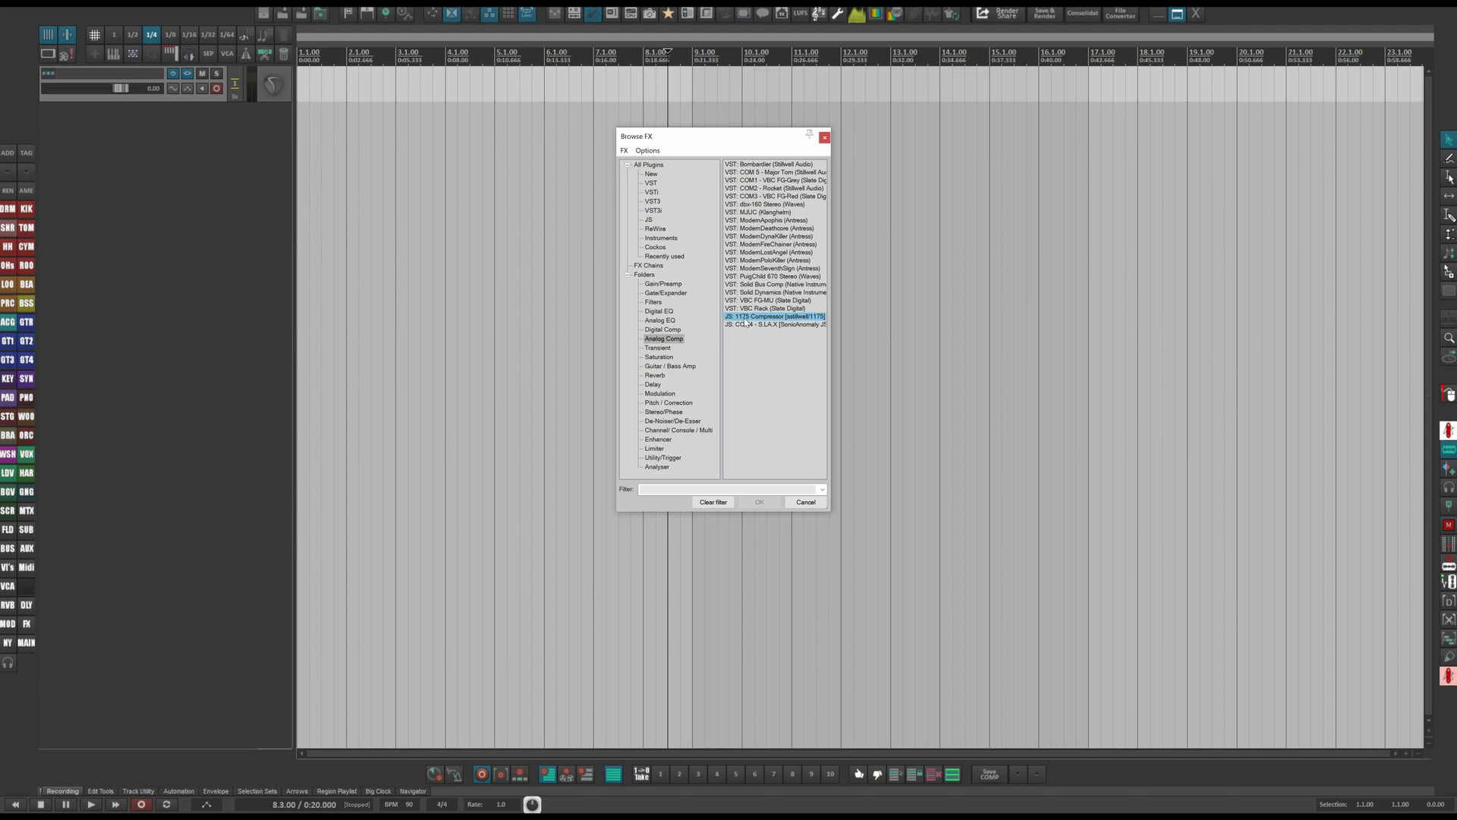
- Turn off JSFX descriptions in the FX browser's plug-in list and close the browser
{"action": "right_click", "coordinate": [720, 146]}
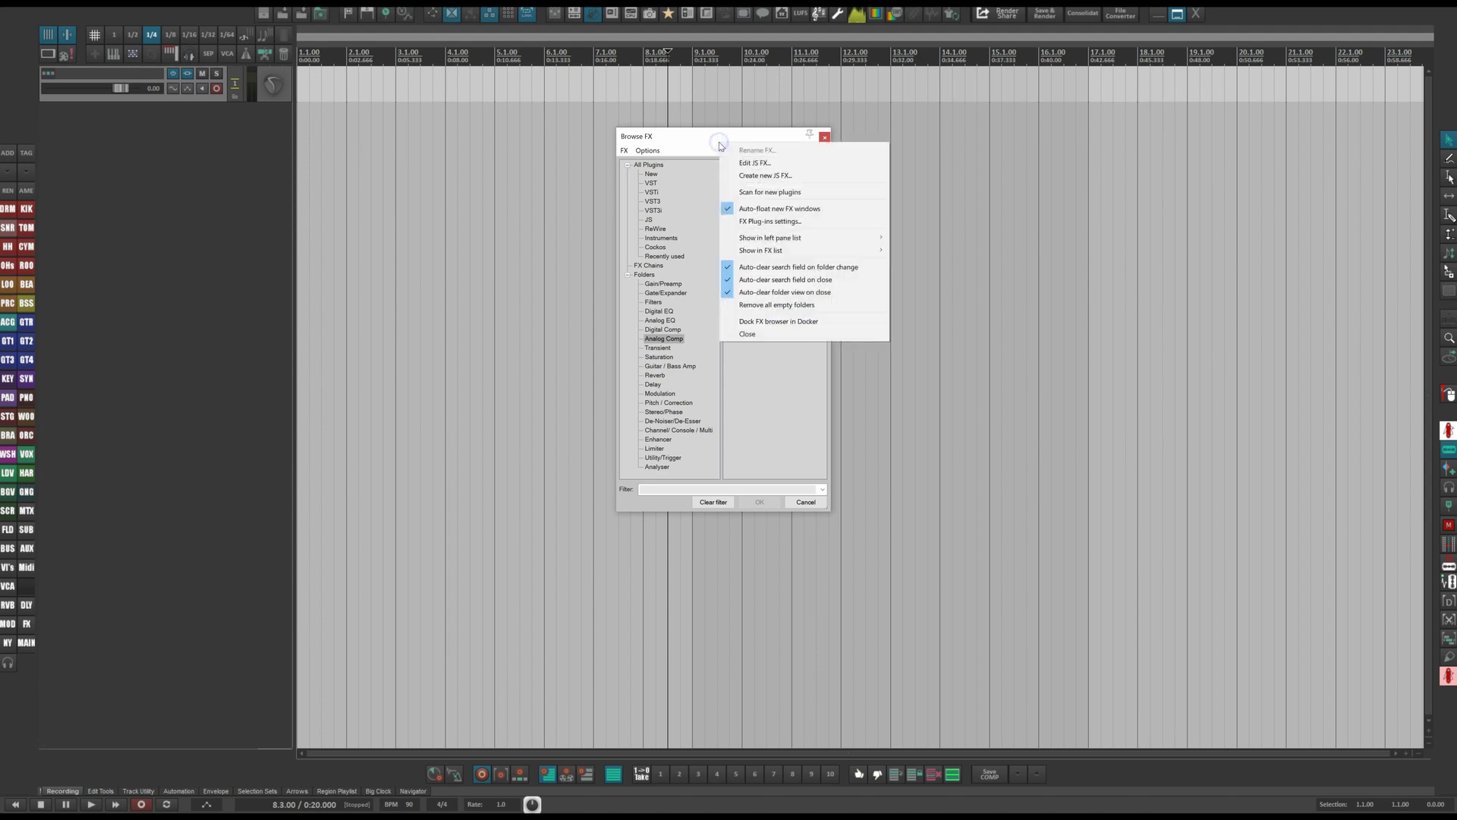
{"action": "mouse_move", "coordinate": [757, 256]}
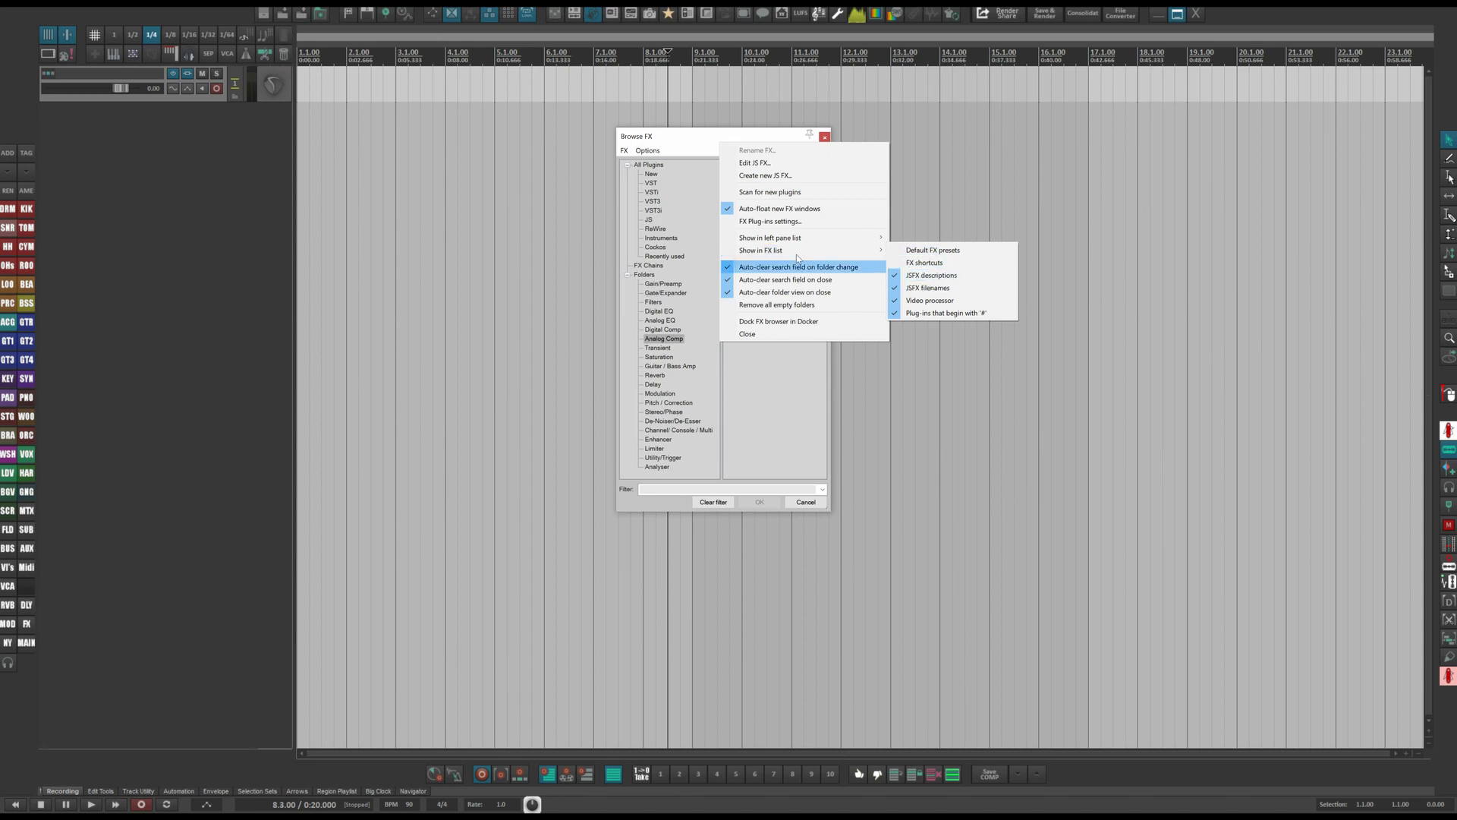
{"action": "left_click", "coordinate": [919, 277]}
{"action": "left_click", "coordinate": [824, 137]}
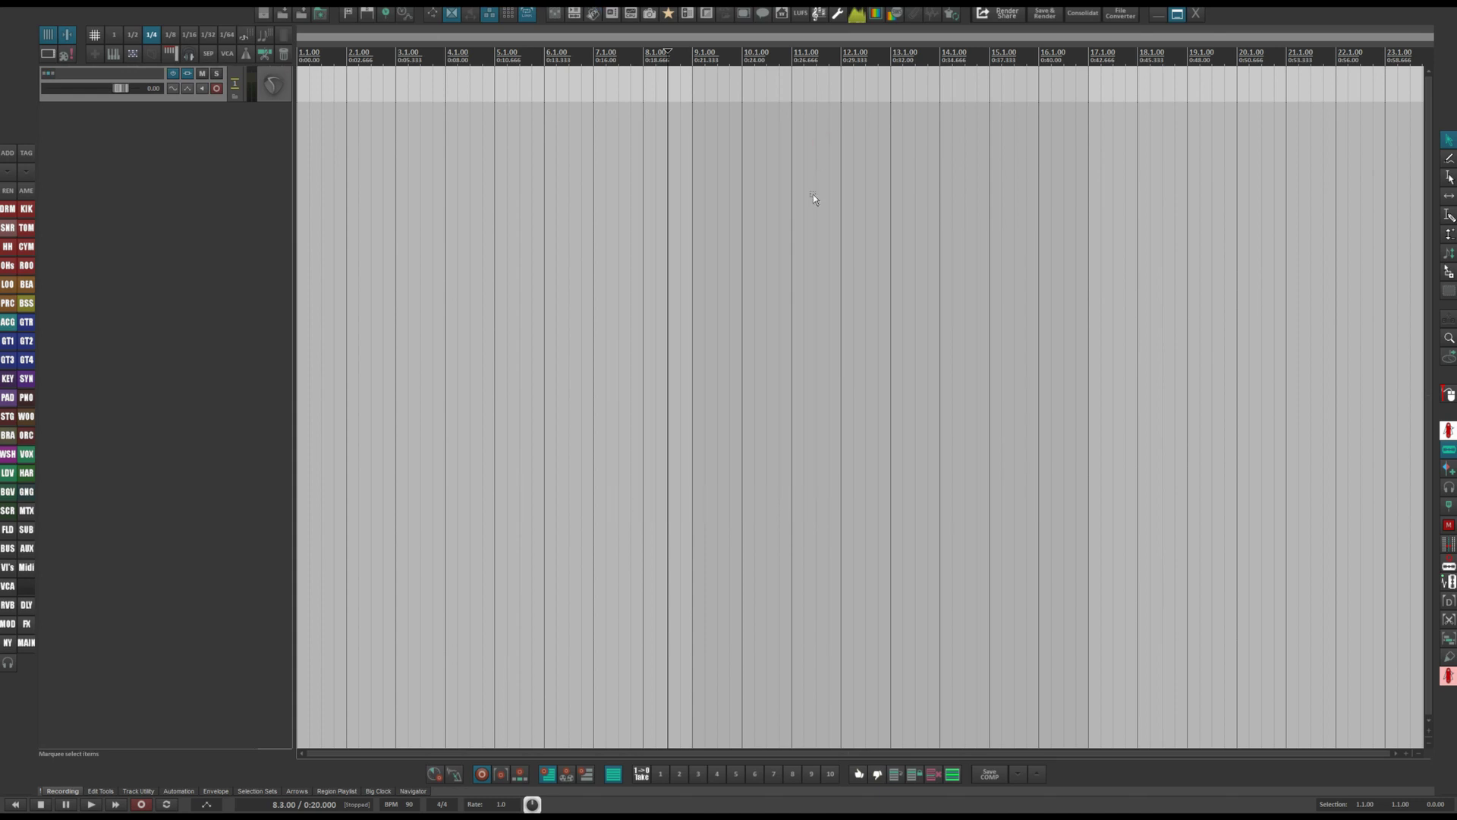